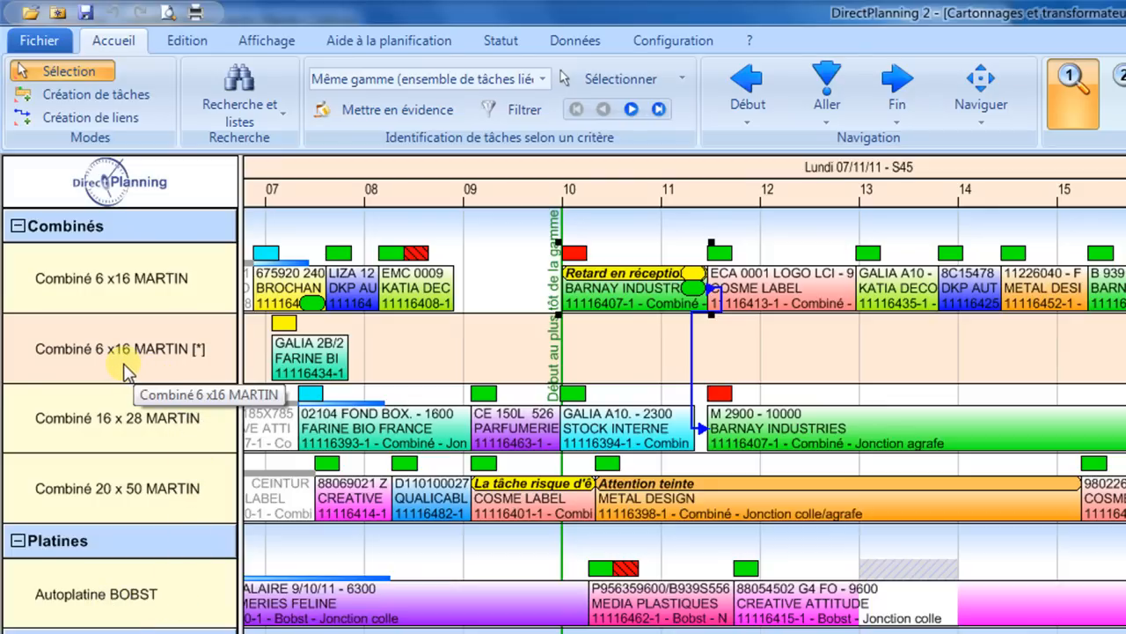
# - Open the record of machine C1628, examine its general data, colour choices and notes, and close it without changes
pyautogui.rightClick(96, 420)
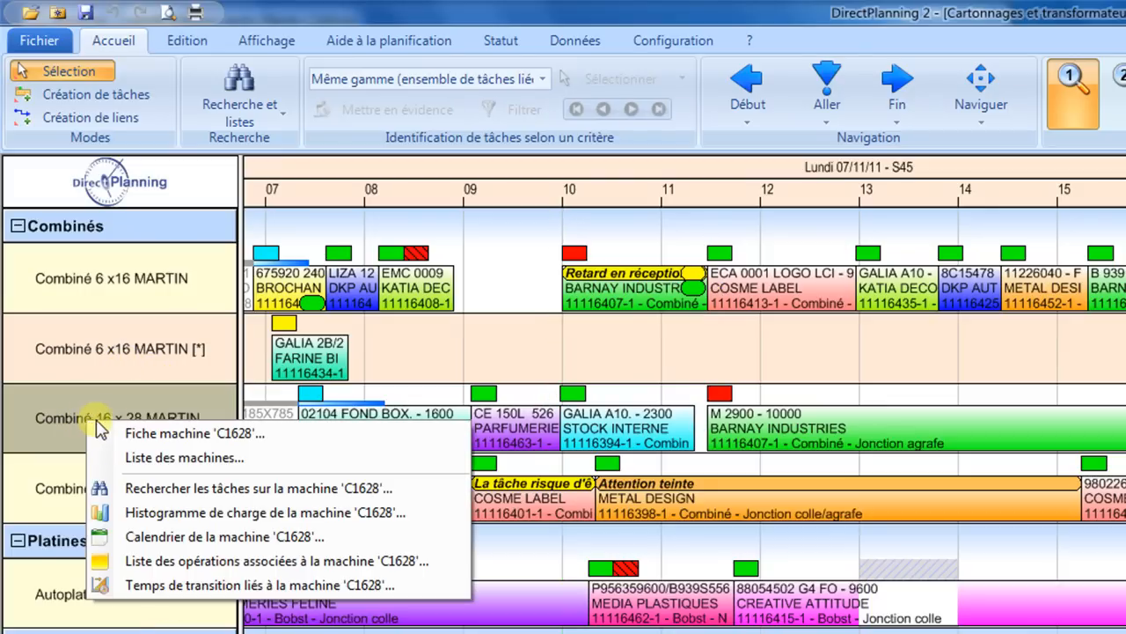
pyautogui.click(196, 432)
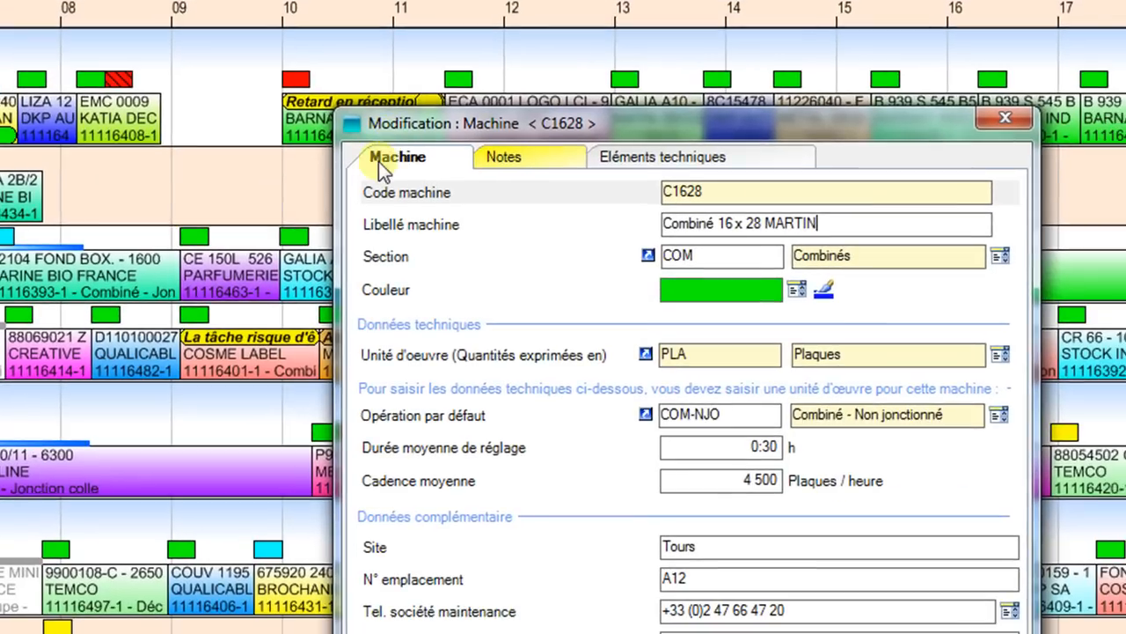
pyautogui.moveTo(525, 171); pyautogui.dragTo(383, 72)
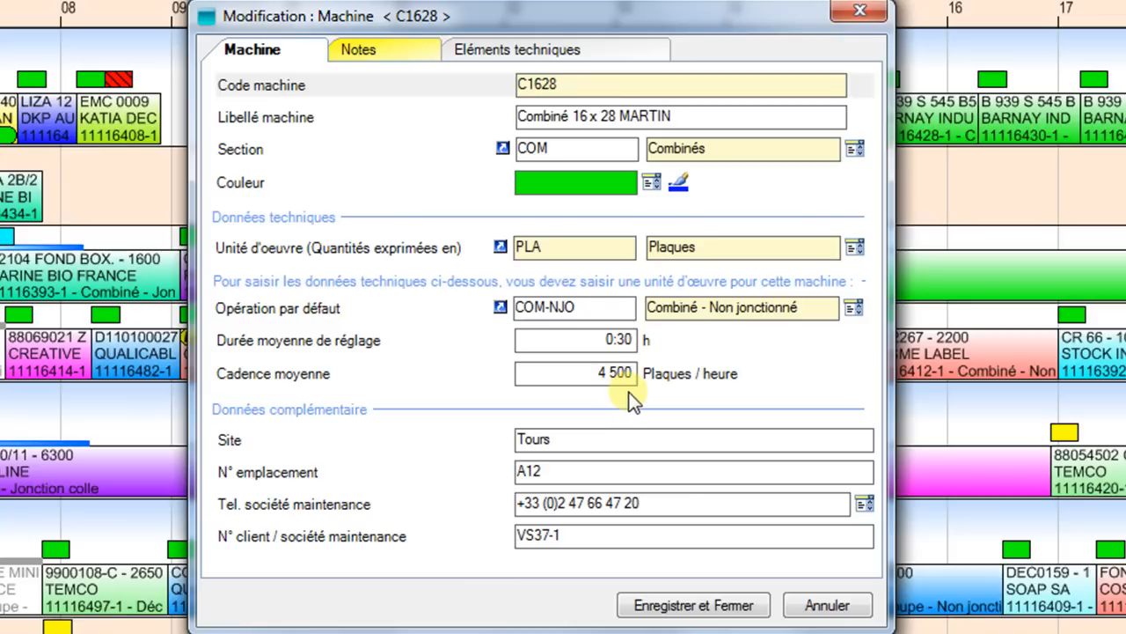
pyautogui.click(652, 183)
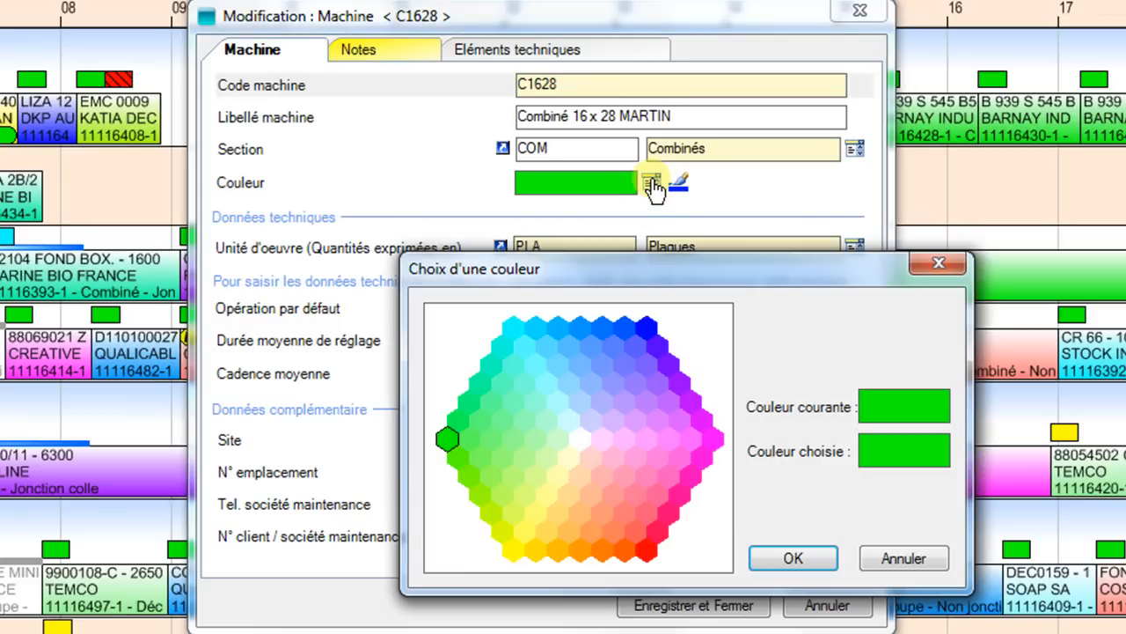
pyautogui.click(938, 264)
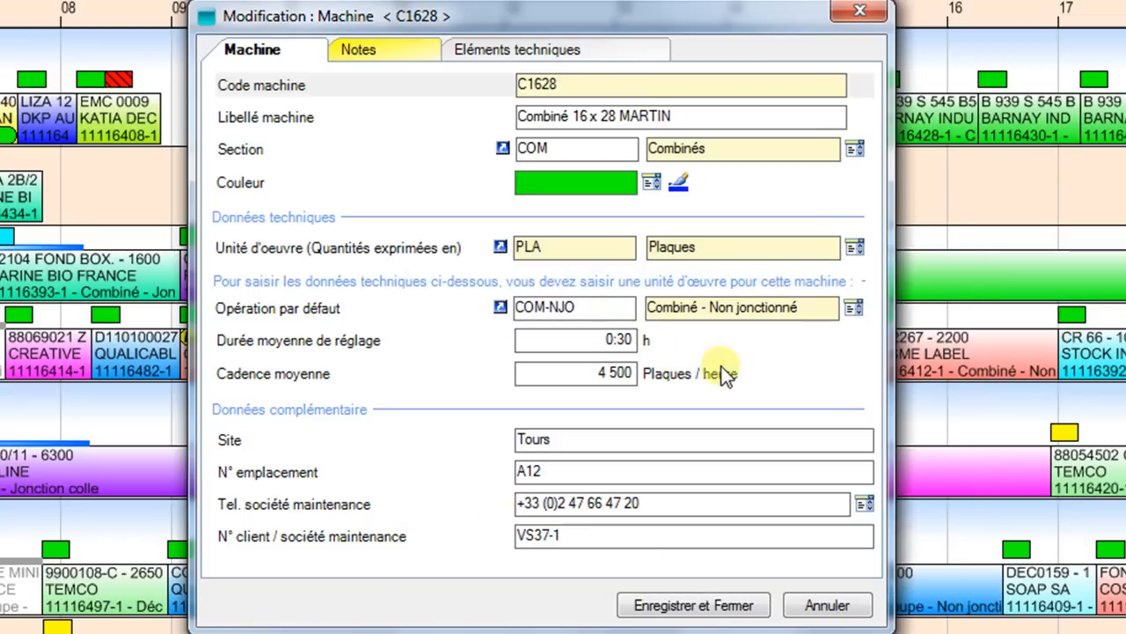
pyautogui.click(414, 58)
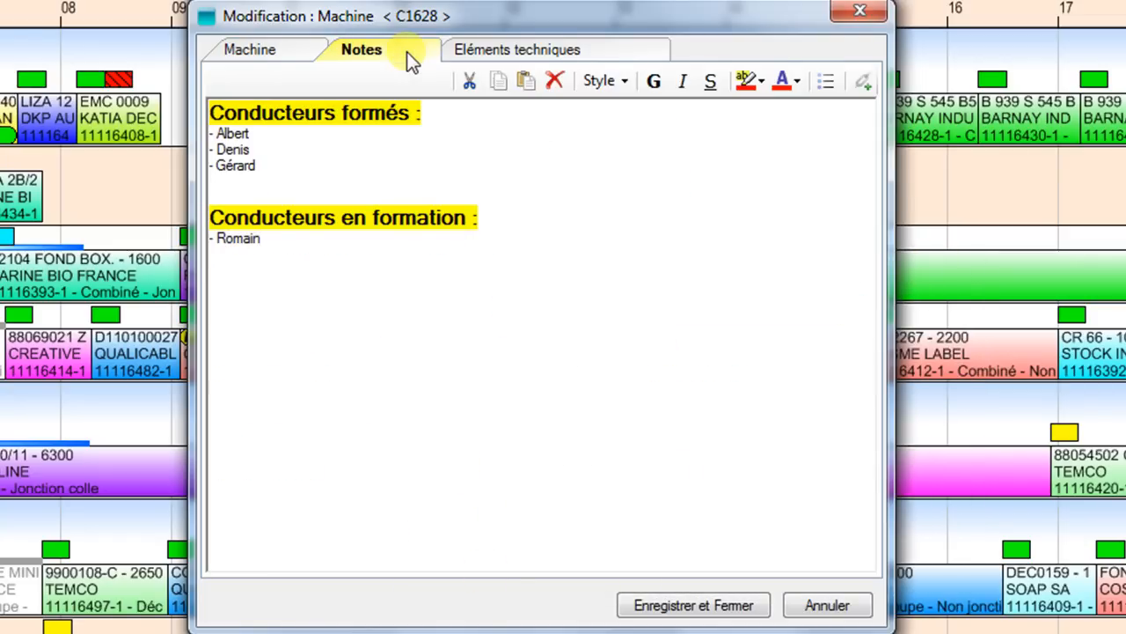
pyautogui.click(860, 10)
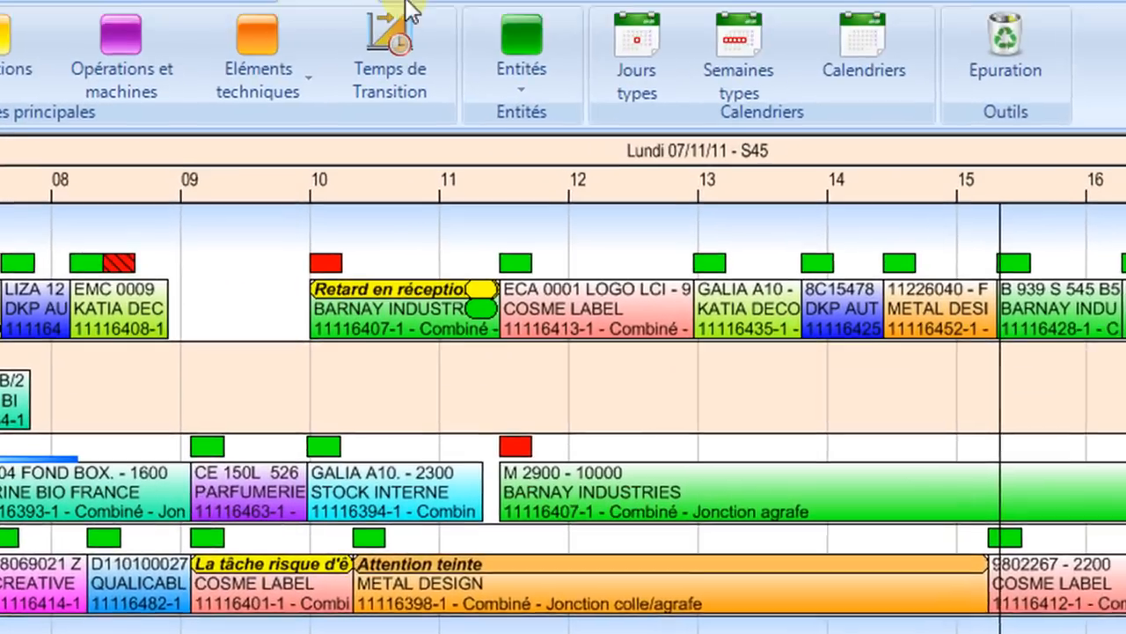
# - Open the list of Client entities, view the record of BARNAY INDUSTRIES, and close that record
pyautogui.click(538, 121)
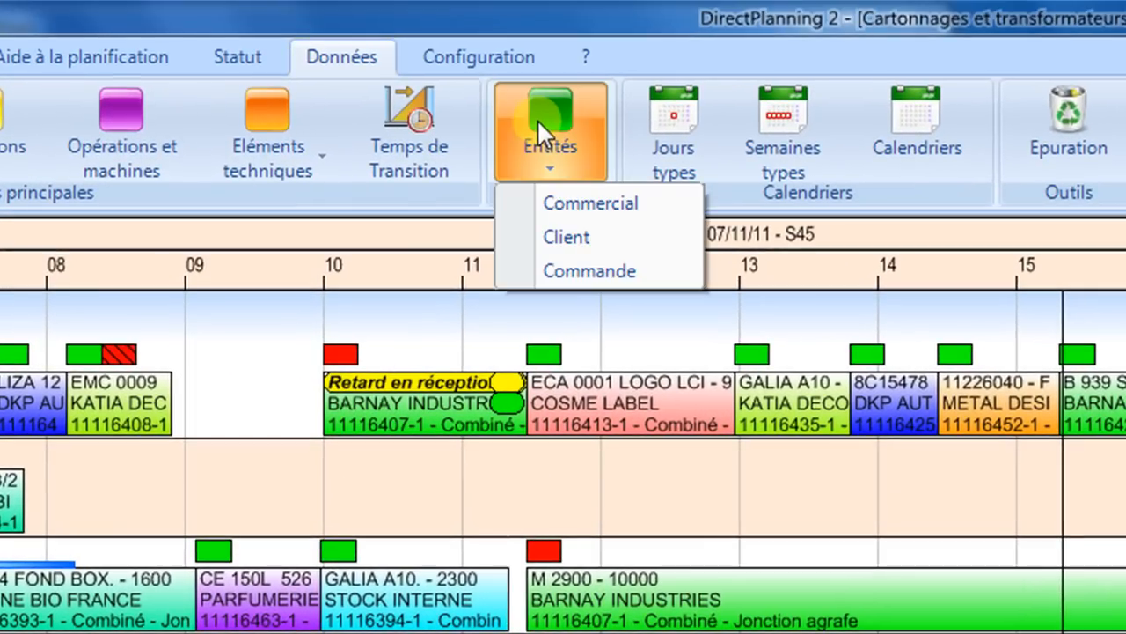
pyautogui.click(584, 243)
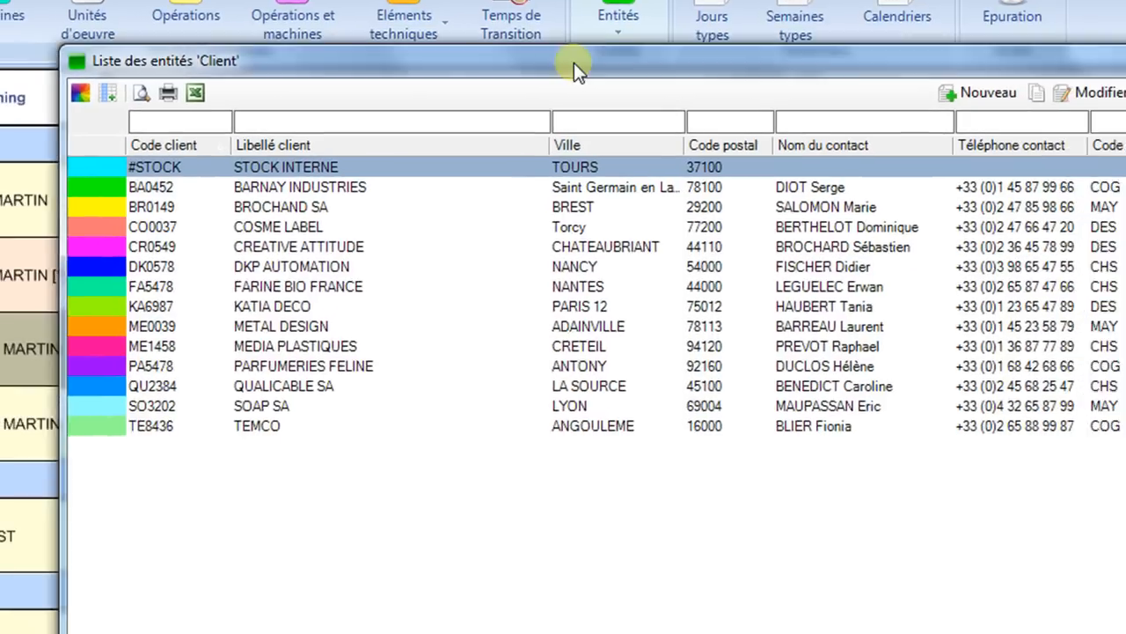
pyautogui.moveTo(574, 63); pyautogui.dragTo(513, 16)
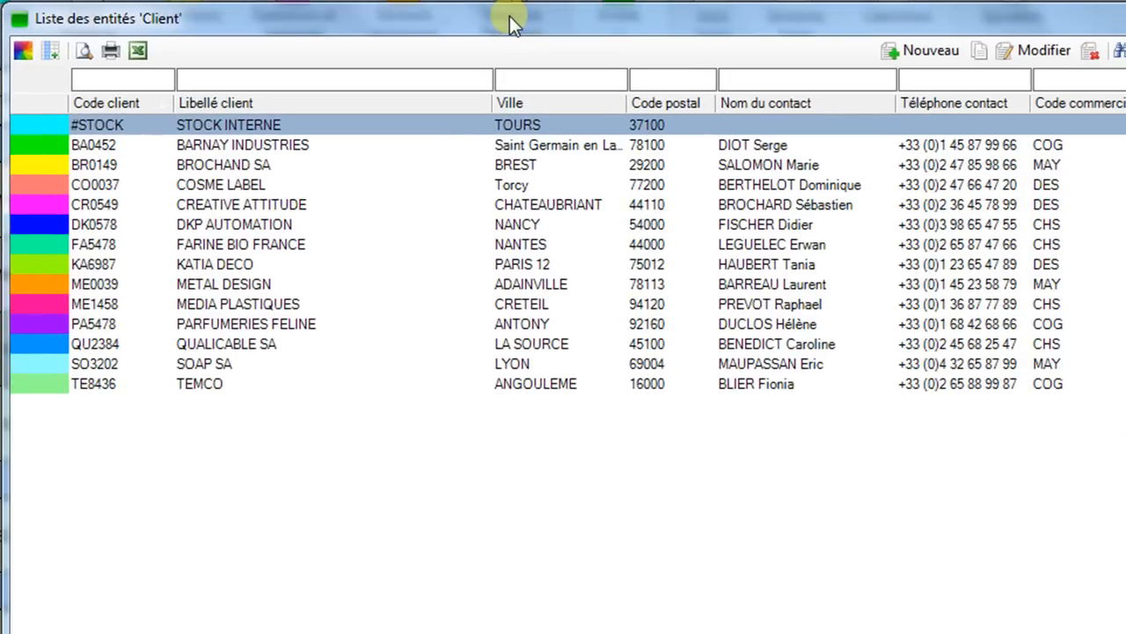
pyautogui.doubleClick(419, 146)
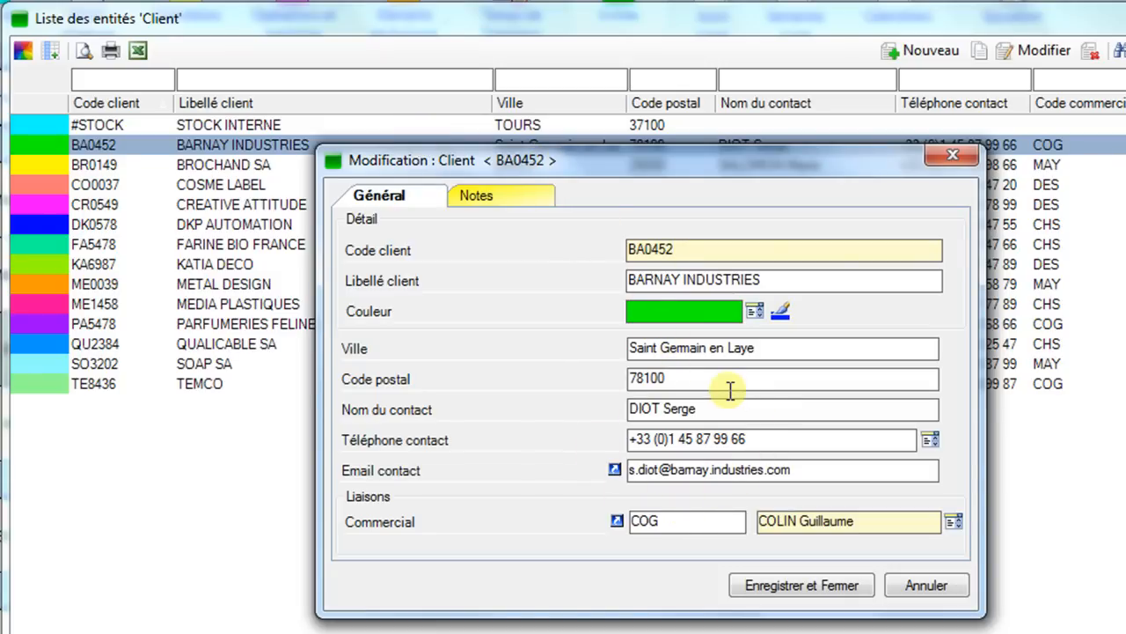
pyautogui.press('Escape')
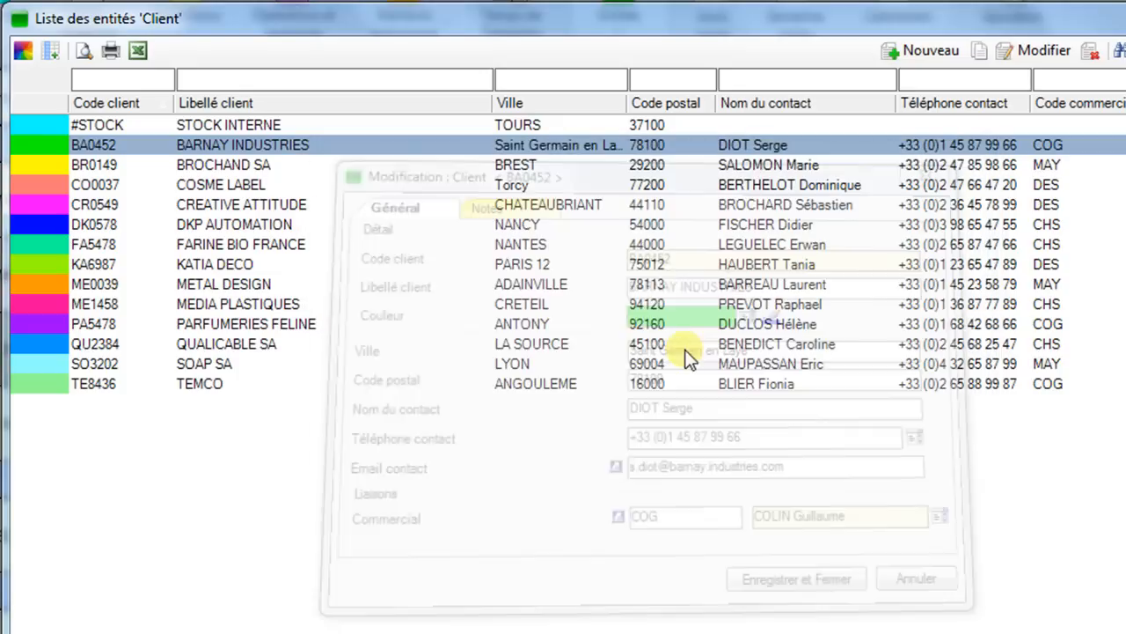
# - List the orders of BARNAY INDUSTRIES, view the details of order M 2900, and return to the planning board
pyautogui.rightClick(494, 147)
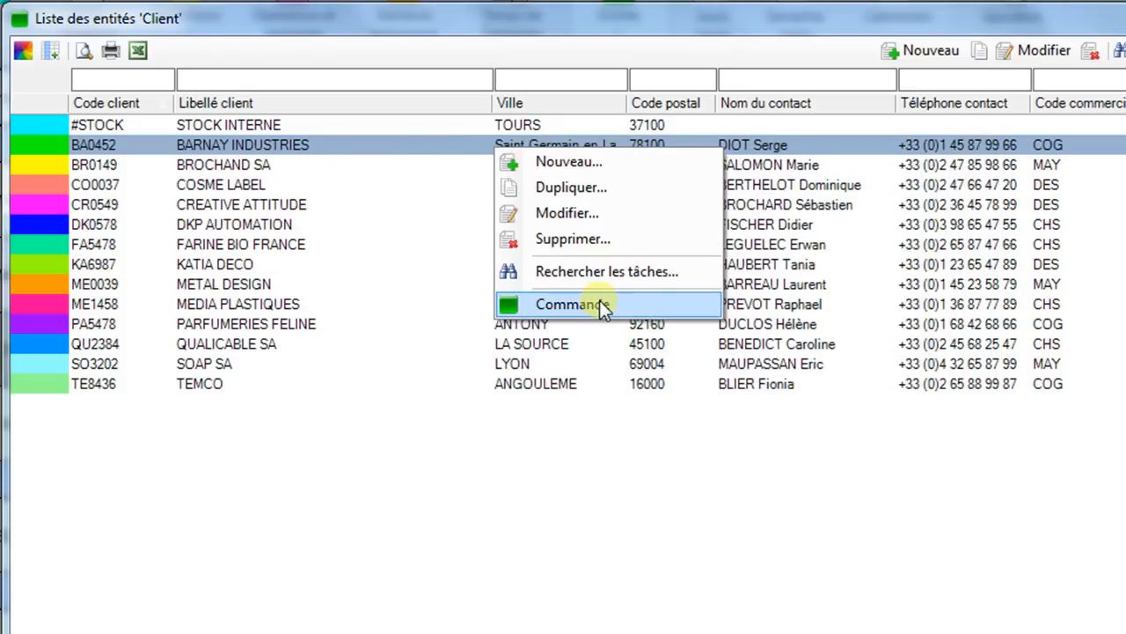
pyautogui.click(572, 303)
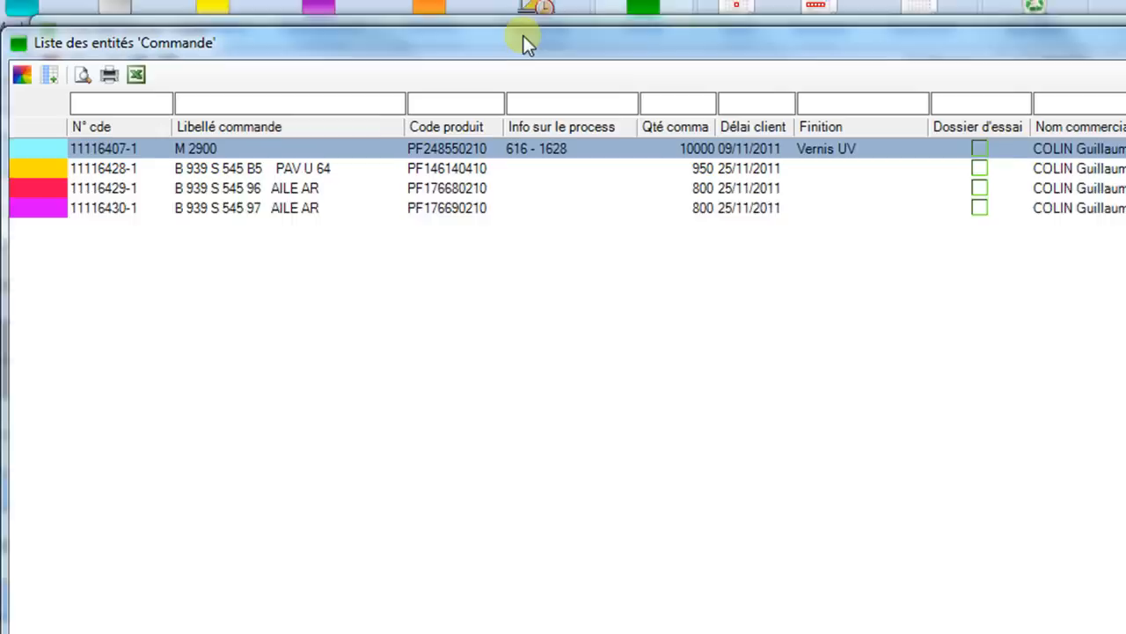
pyautogui.doubleClick(506, 146)
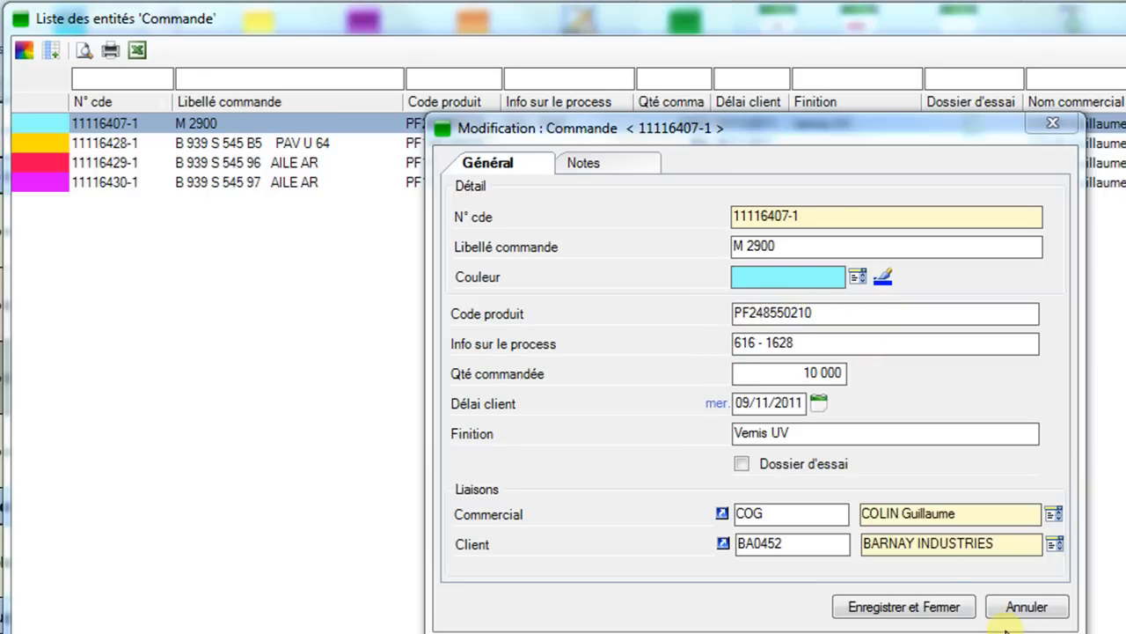
pyautogui.click(1021, 607)
pyautogui.press('Escape')
pyautogui.press('Escape')
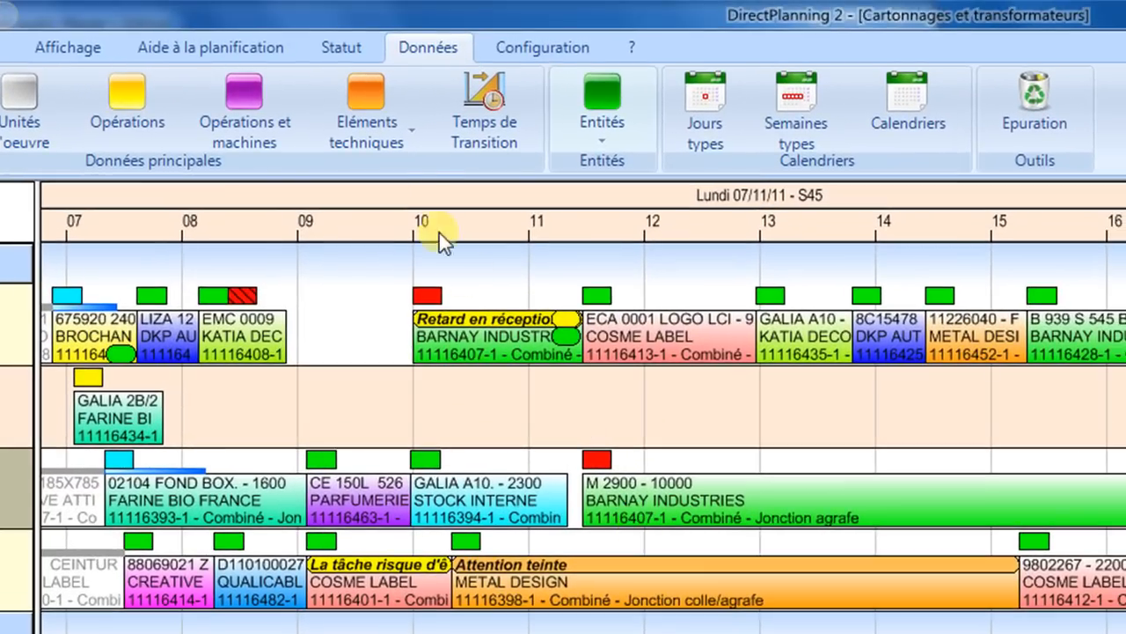
# - Examine the list of technical elements for Nombre de couleurs and close it
pyautogui.click(467, 86)
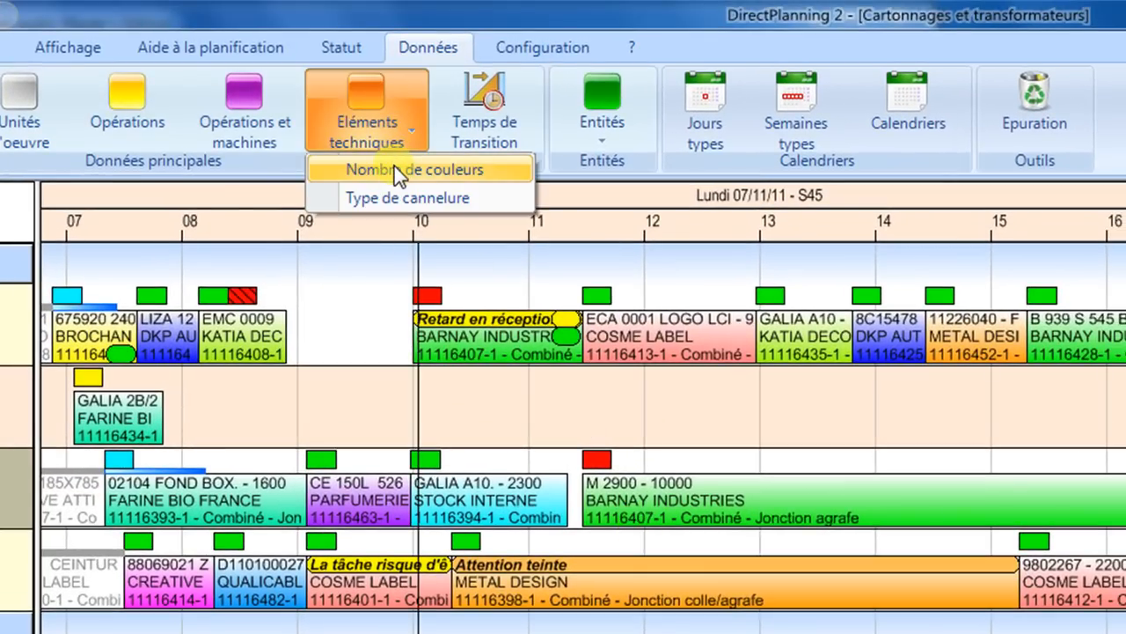
pyautogui.click(394, 169)
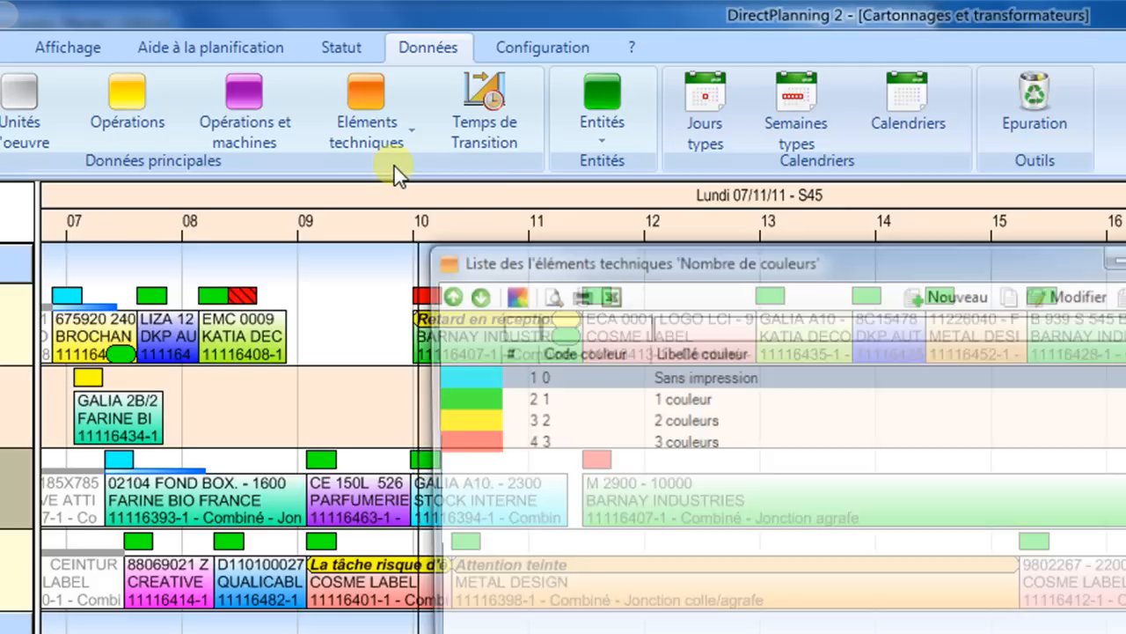
pyautogui.moveTo(668, 274); pyautogui.dragTo(519, 164)
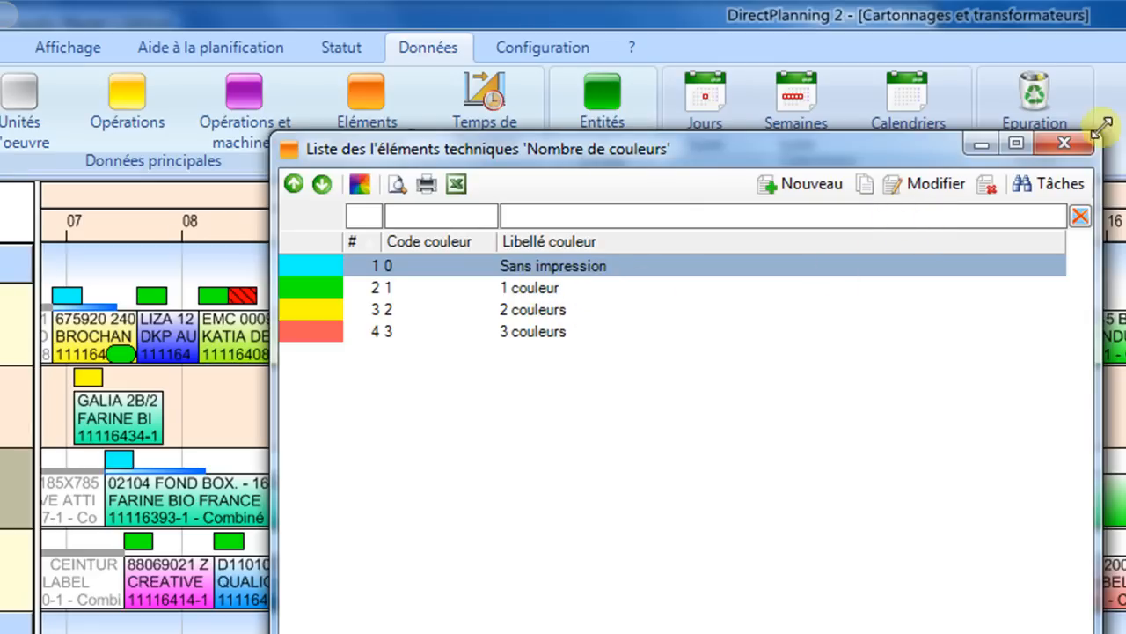
pyautogui.click(1077, 140)
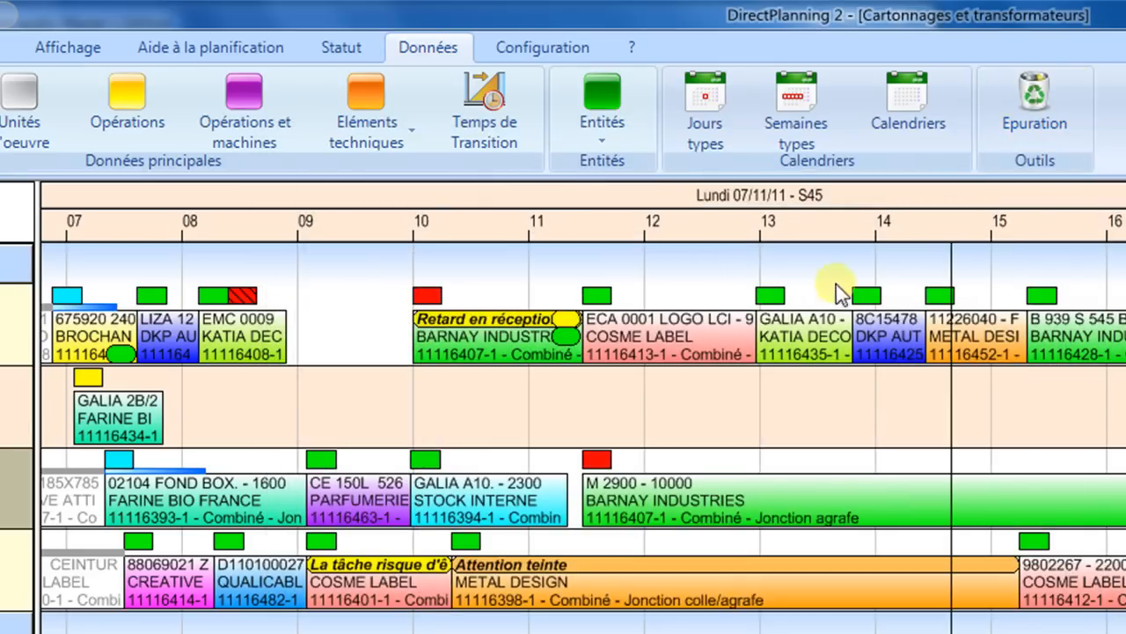
# - Examine the setup time and production rate tables of operation Combiné - Non jonctionné on machine Combiné 6 x16 MARTIN
pyautogui.click(235, 106)
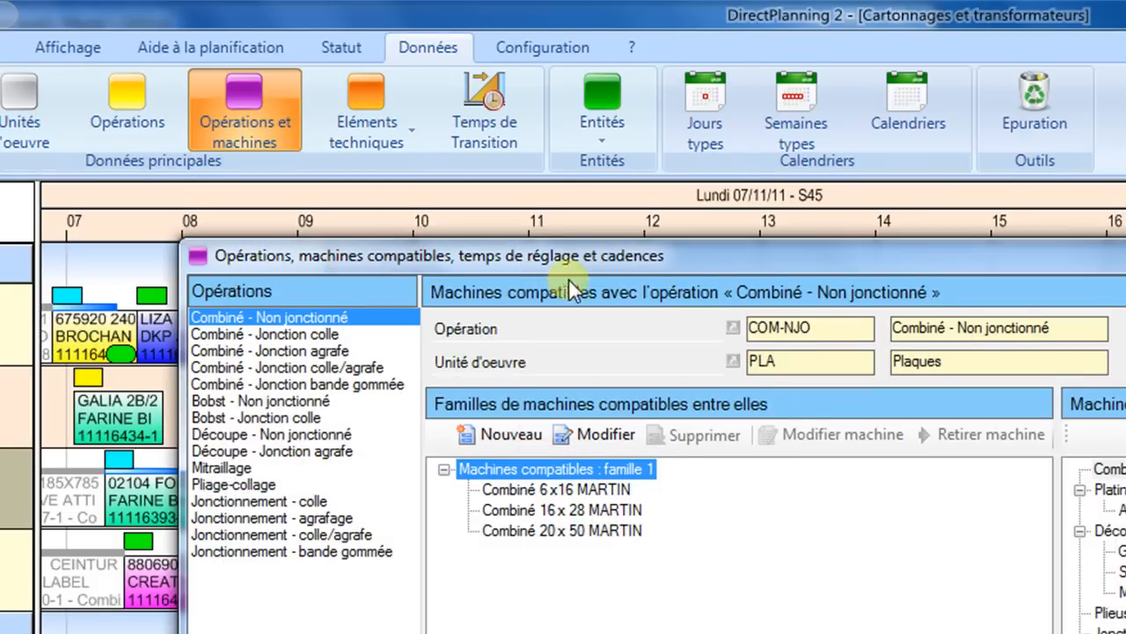
pyautogui.moveTo(569, 257); pyautogui.dragTo(338, 23)
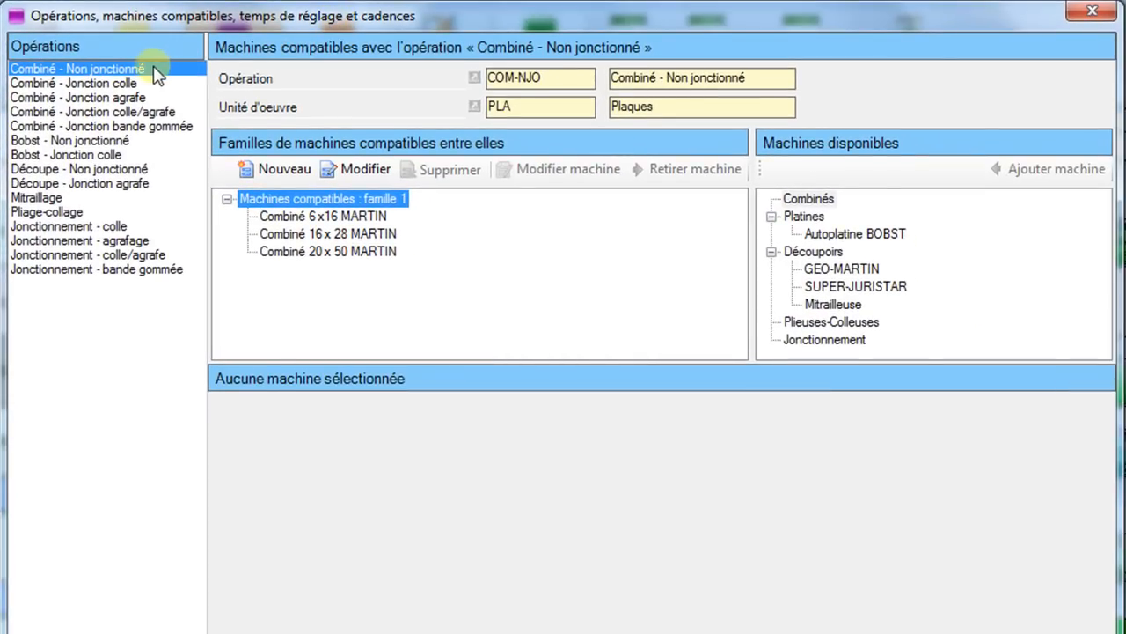
pyautogui.click(322, 217)
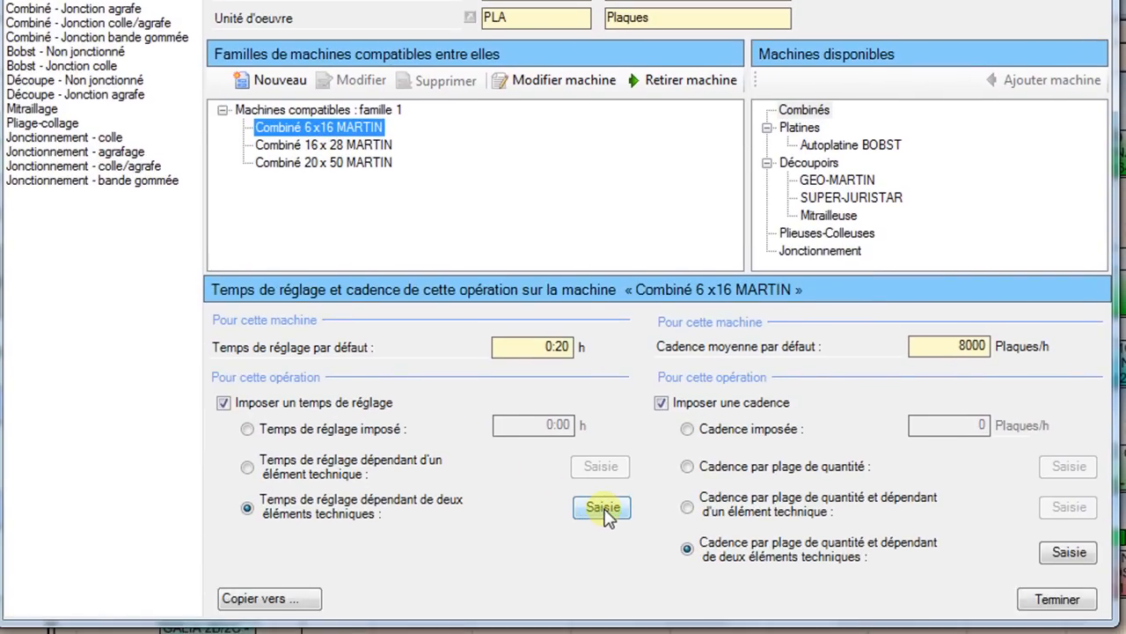
pyautogui.click(603, 508)
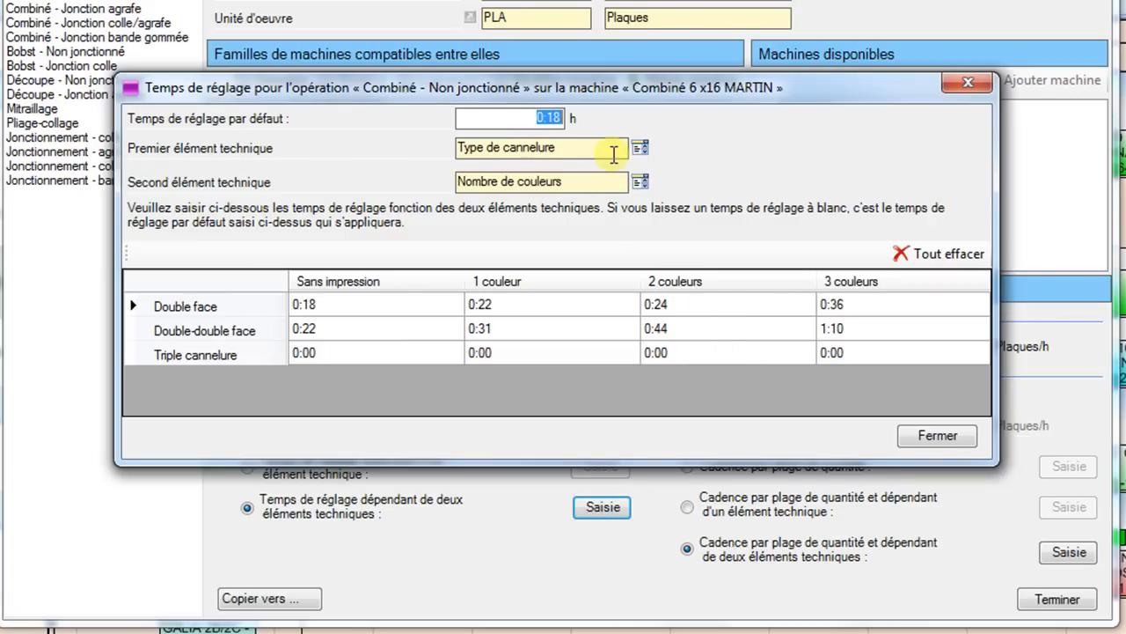
pyautogui.click(969, 82)
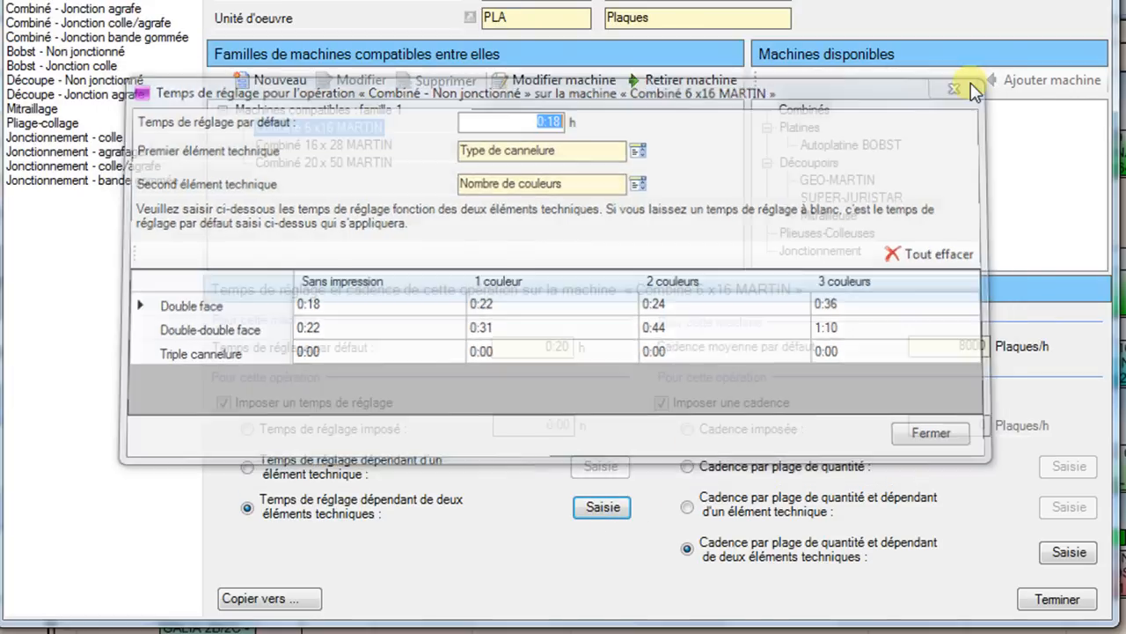
pyautogui.click(1063, 552)
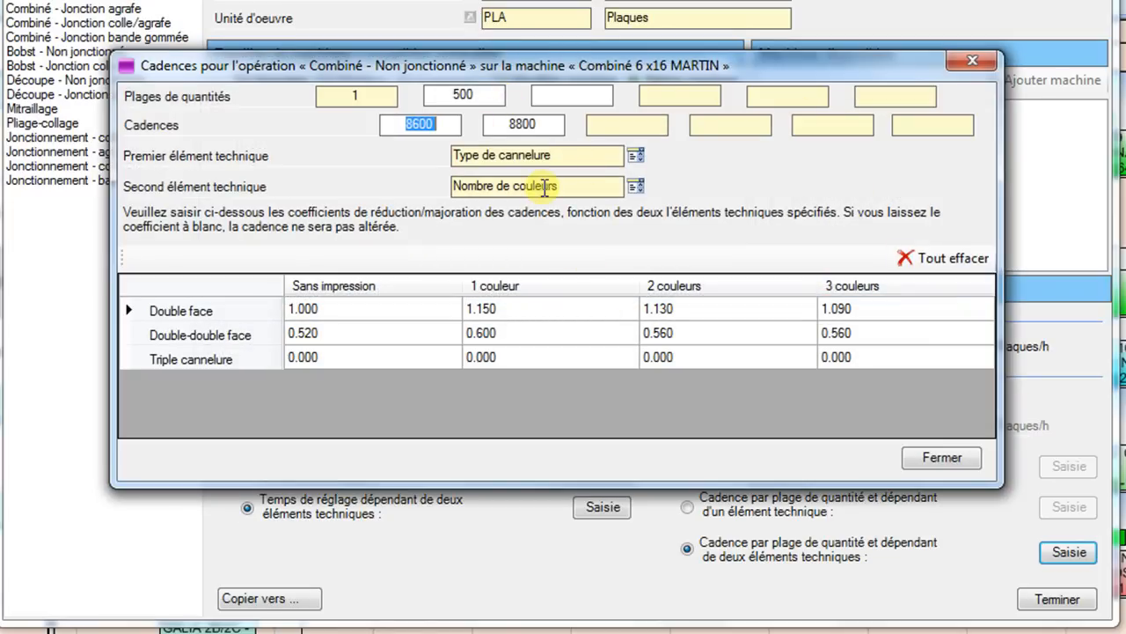
pyautogui.press('Escape')
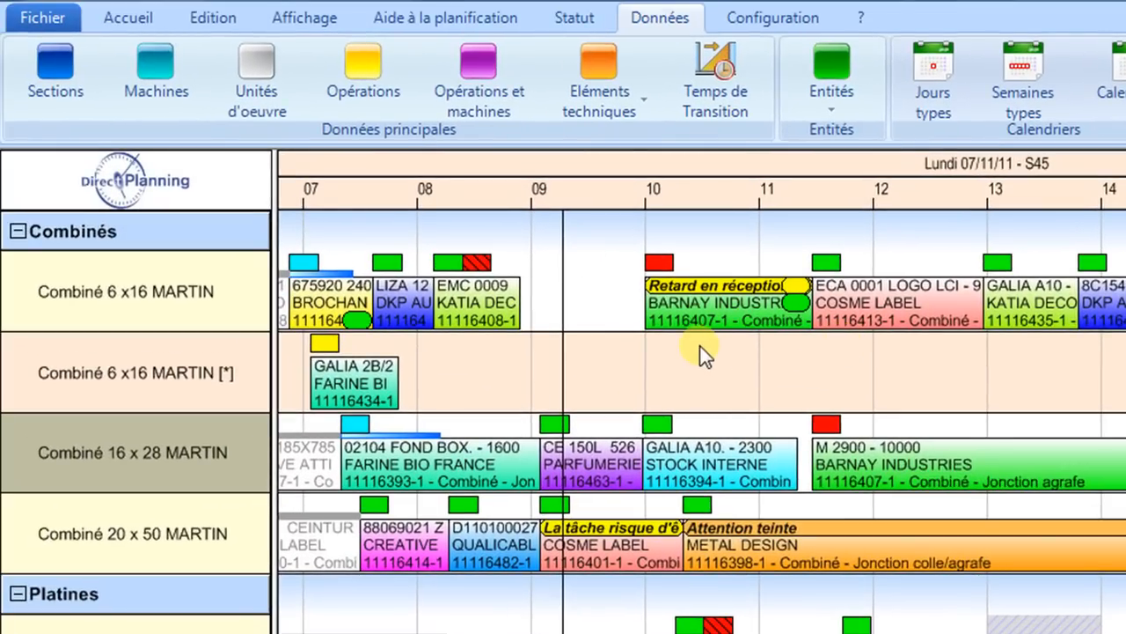
# - Switch the planning display to the view Les combinés uniquement
pyautogui.click(322, 25)
pyautogui.click(348, 67)
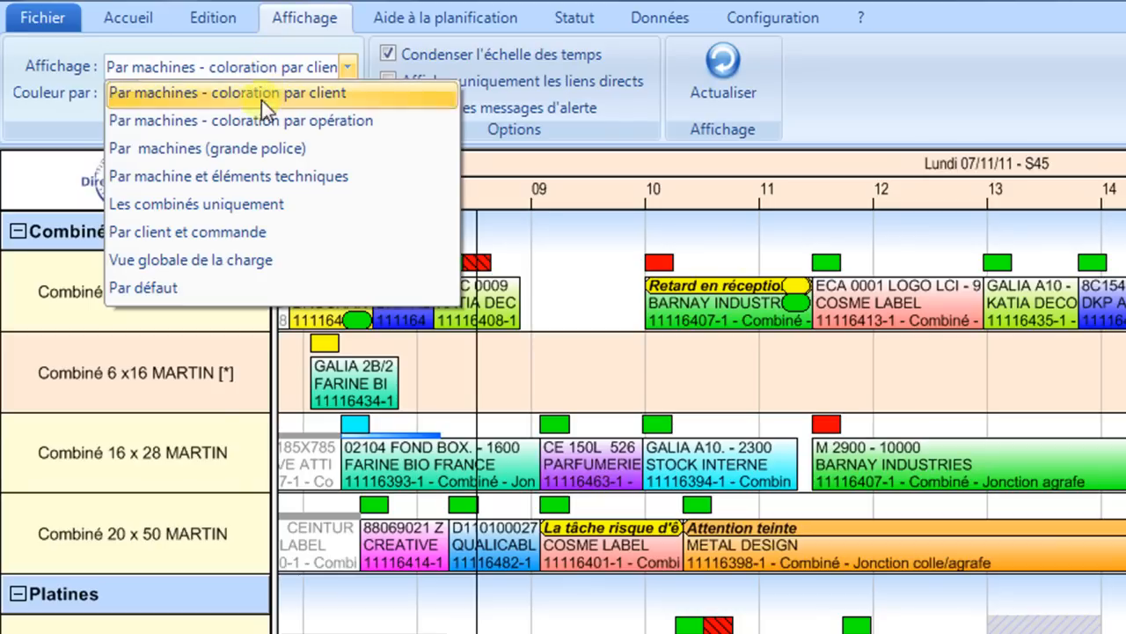
pyautogui.click(257, 203)
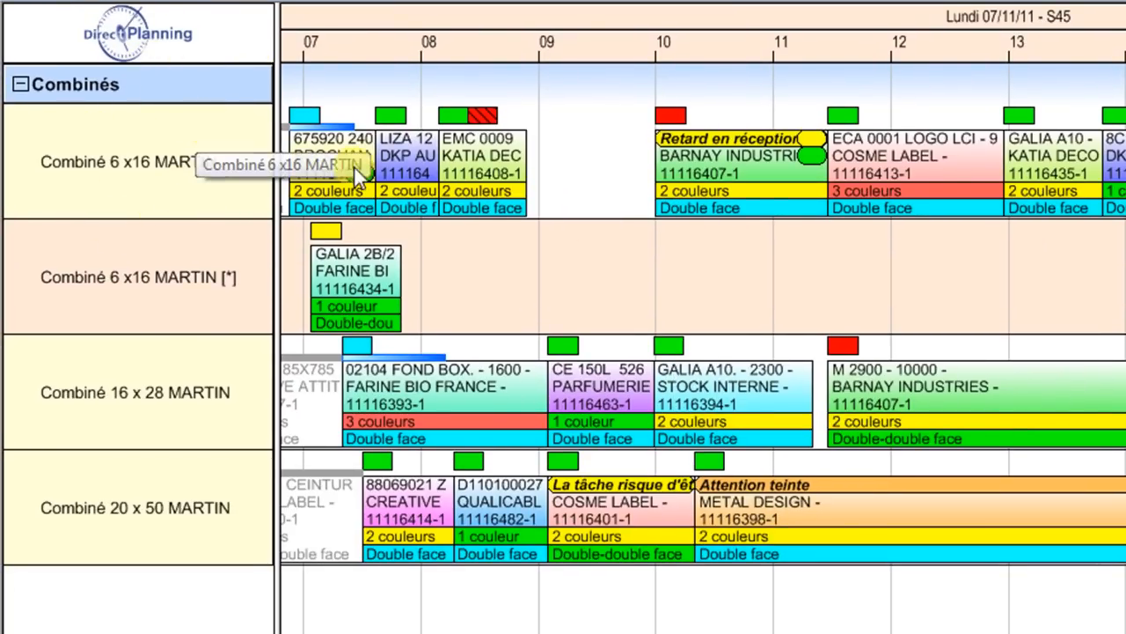
# - Move the KATIA DECO task GALIA A10 ahead of the COSME LABEL task, directly after BARNAY INDUSTRIES on Combiné 6 x16 MARTIN
pyautogui.moveTo(704, 159)
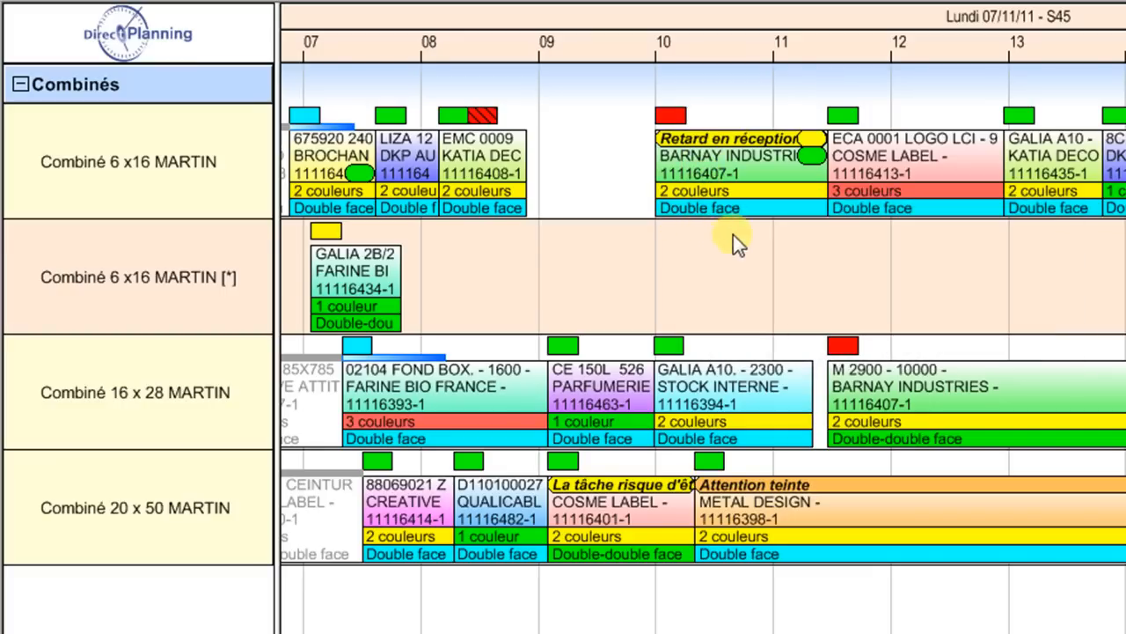
pyautogui.moveTo(732, 216)
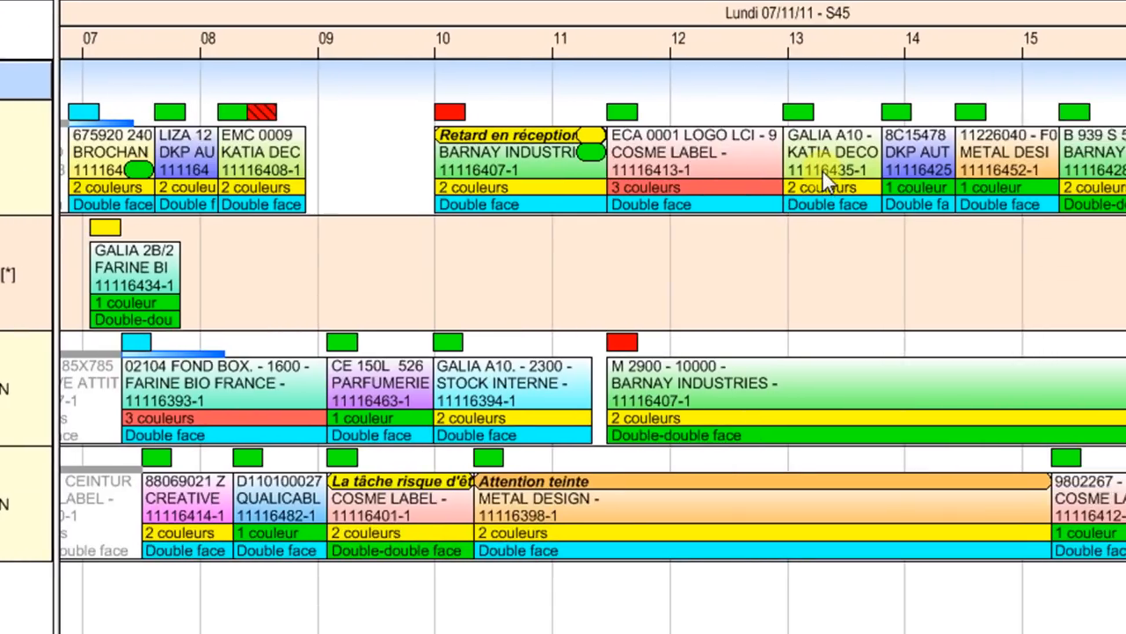
pyautogui.moveTo(830, 164); pyautogui.dragTo(645, 158)
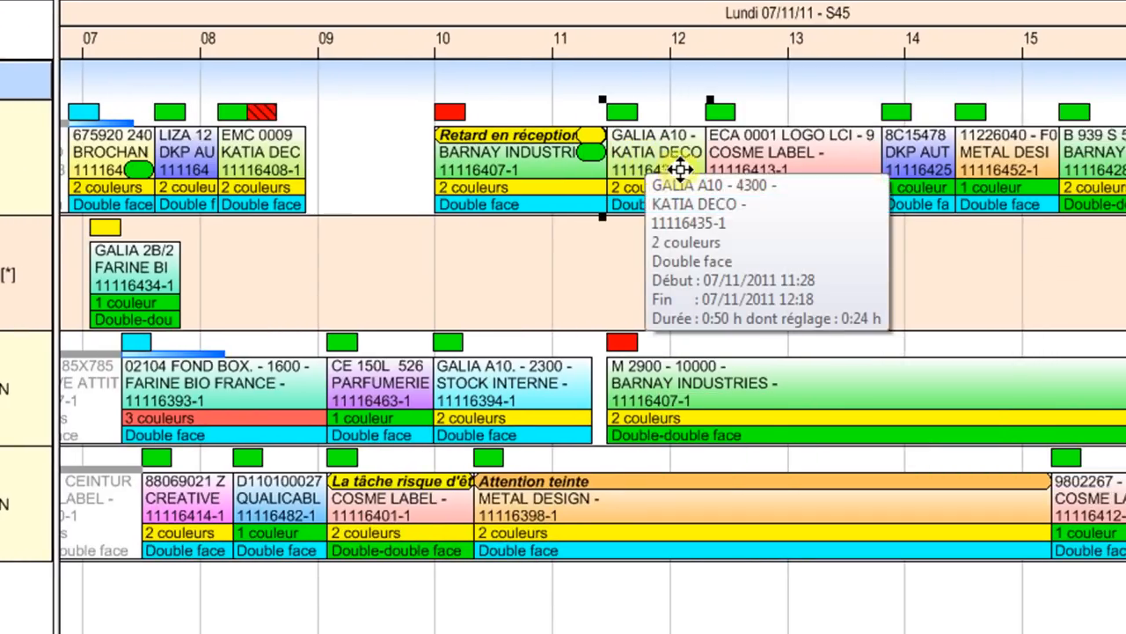
# - Filter the planning to the tasks in the same gamme as the FARINE BIO task on Combiné 6 x16 MARTIN [*]
pyautogui.moveTo(614, 186)
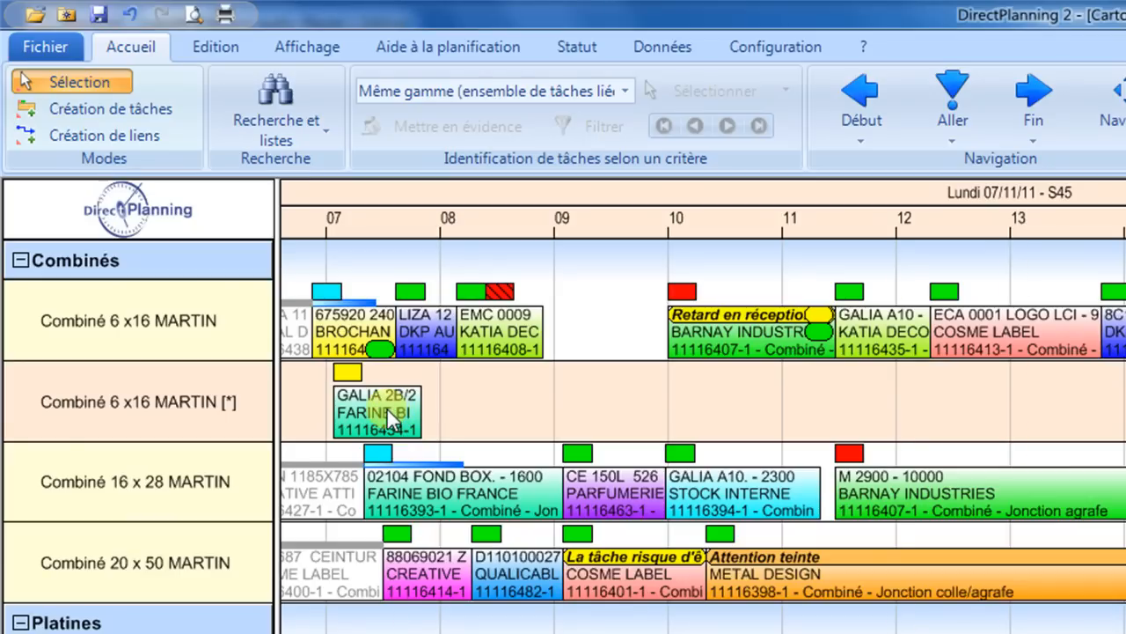
pyautogui.click(387, 410)
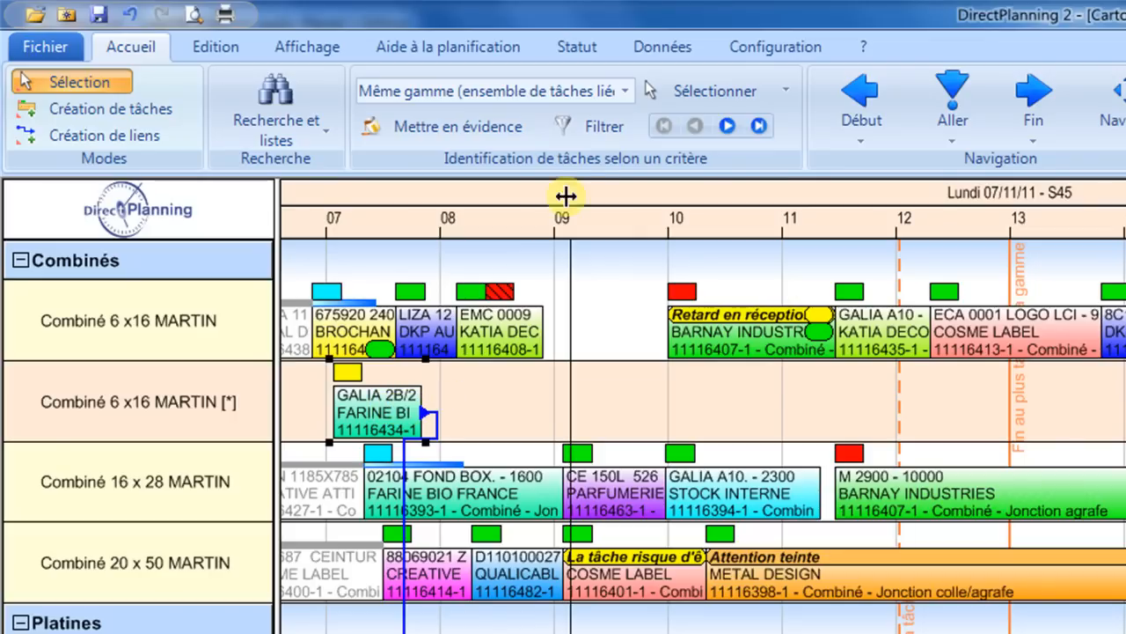
pyautogui.click(590, 131)
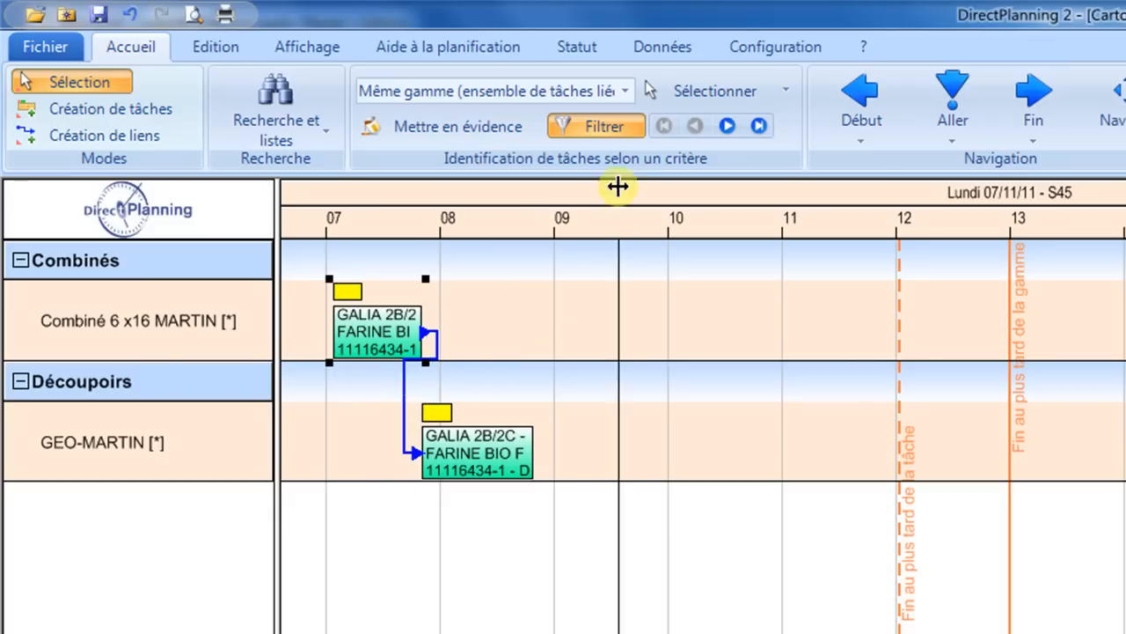
# - Remove the same-gamme filter so that all tasks are displayed on the planning
pyautogui.click(630, 125)
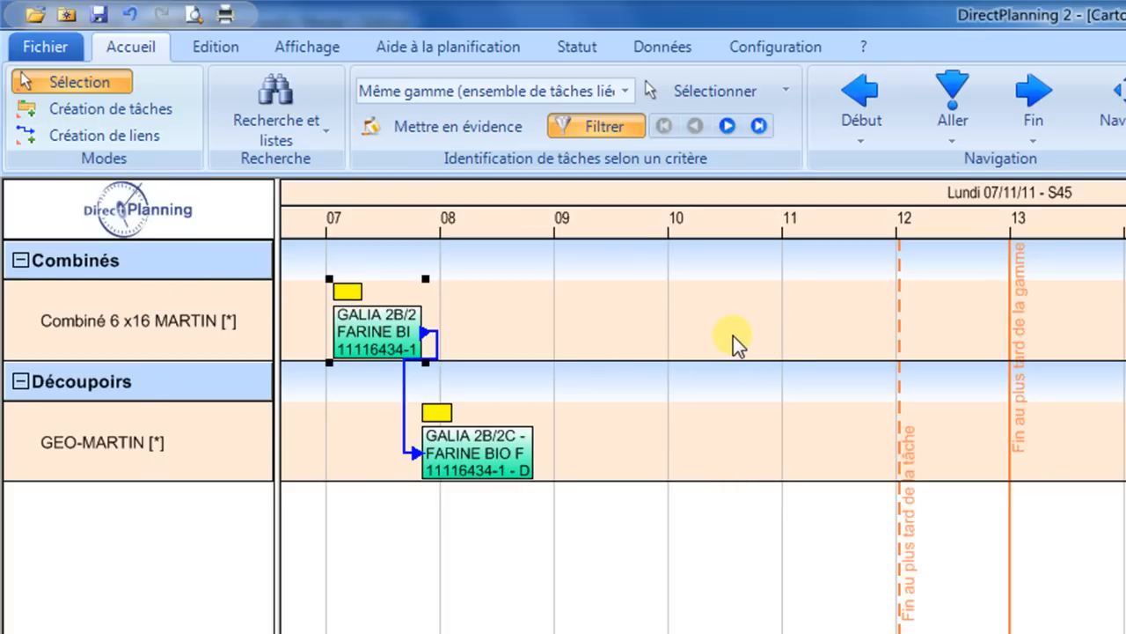
pyautogui.click(608, 130)
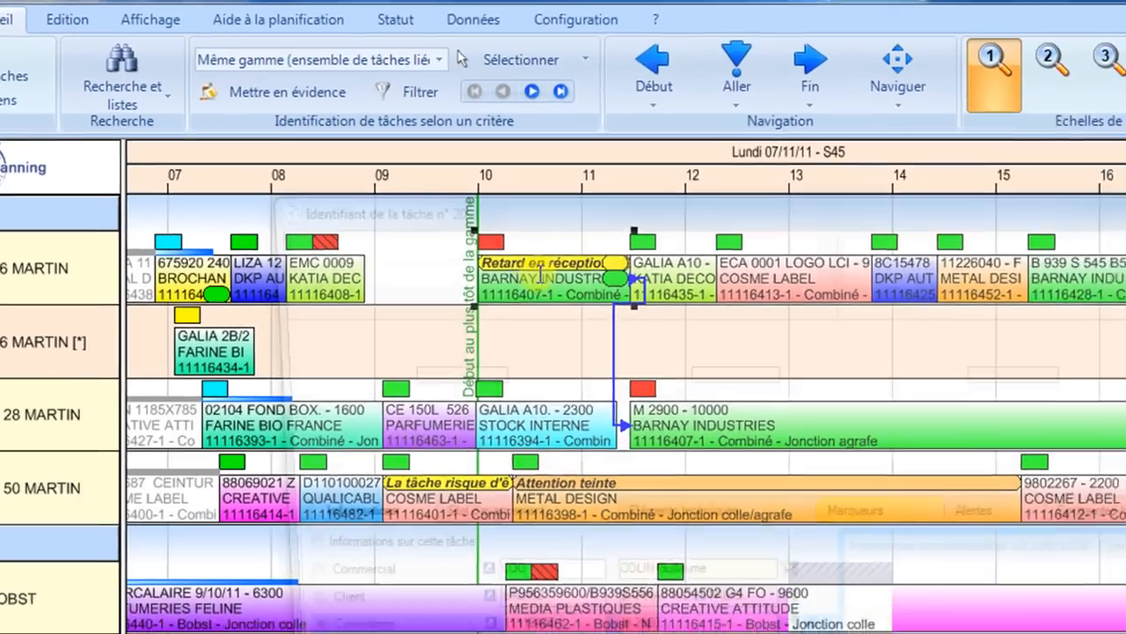
# - Override the planned Passage duration of the BARNAY INDUSTRIES M 2900 task on Combiné 6 x16 MARTIN with 1:30 h
pyautogui.doubleClick(726, 333)
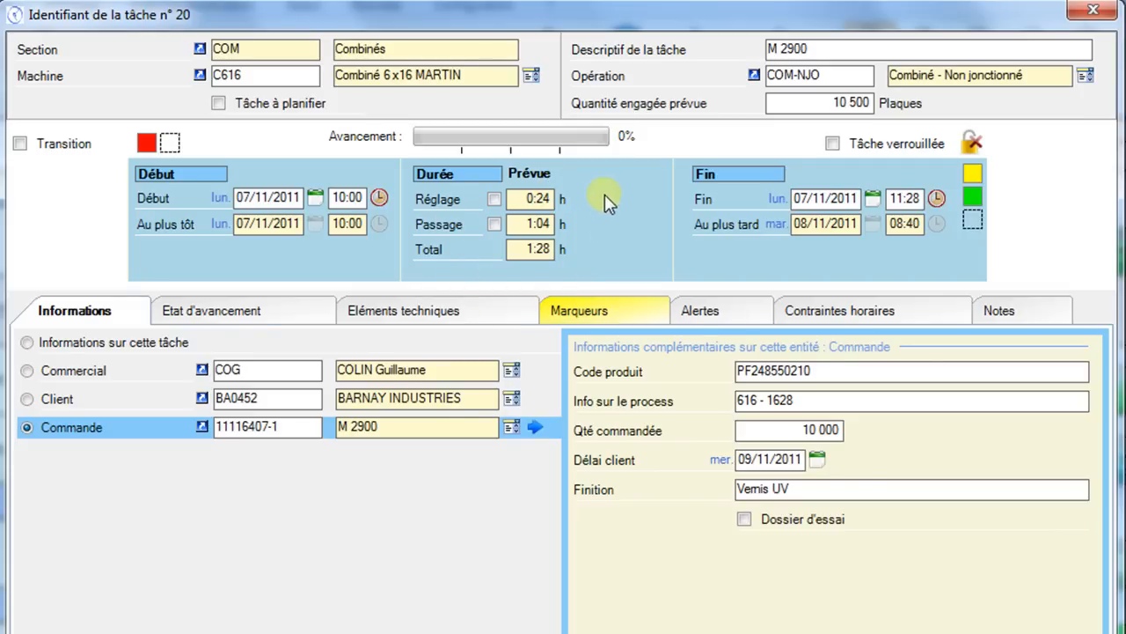
pyautogui.click(494, 223)
pyautogui.write('1.3')
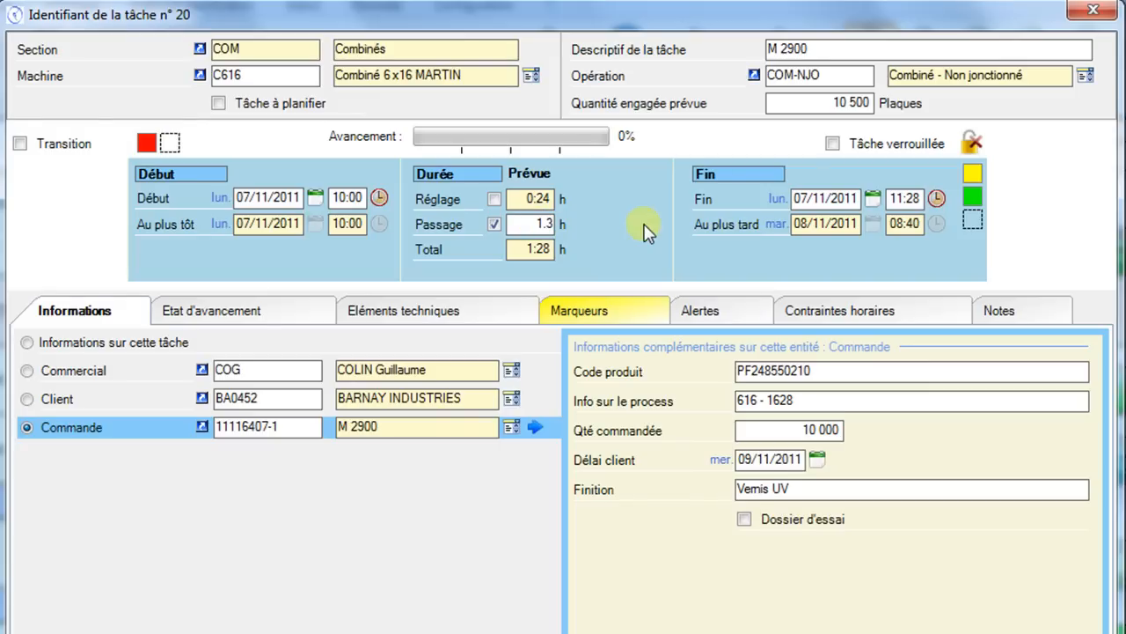
pyautogui.press('Return')
# - Review the task's client and order information and its technical elements, including the choices for Nombre de couleurs
pyautogui.click(81, 403)
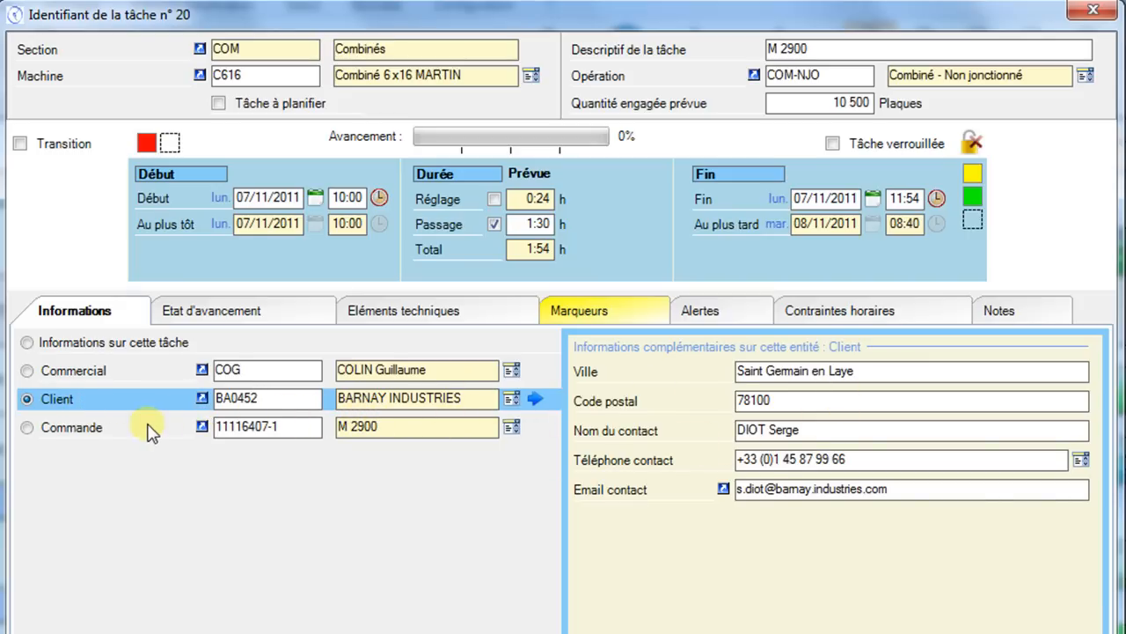
pyautogui.click(104, 428)
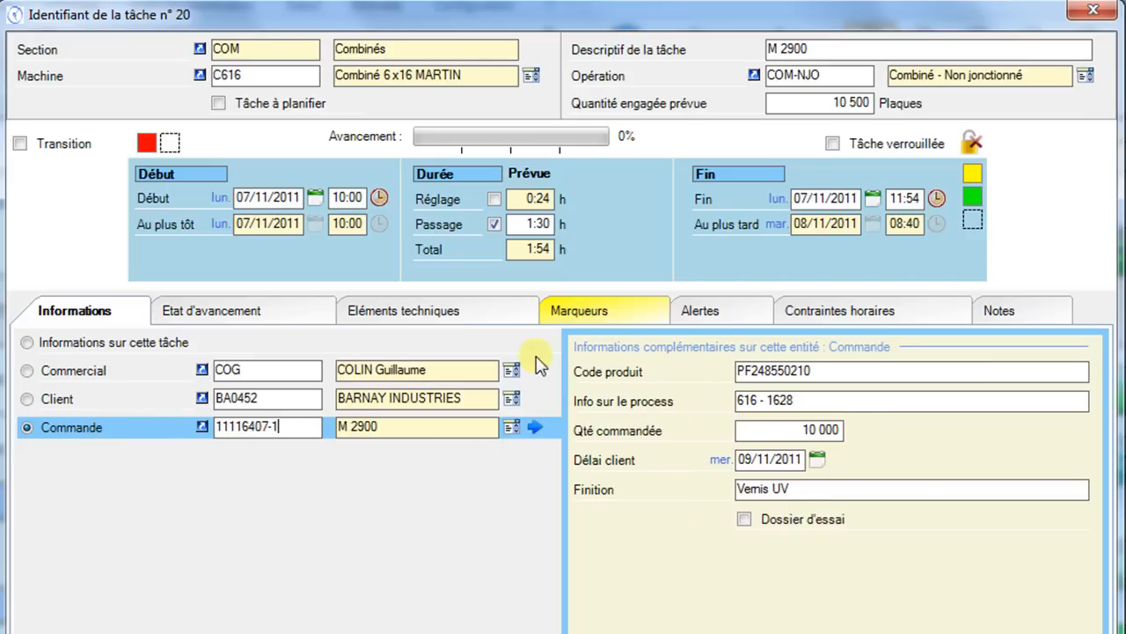
pyautogui.click(451, 316)
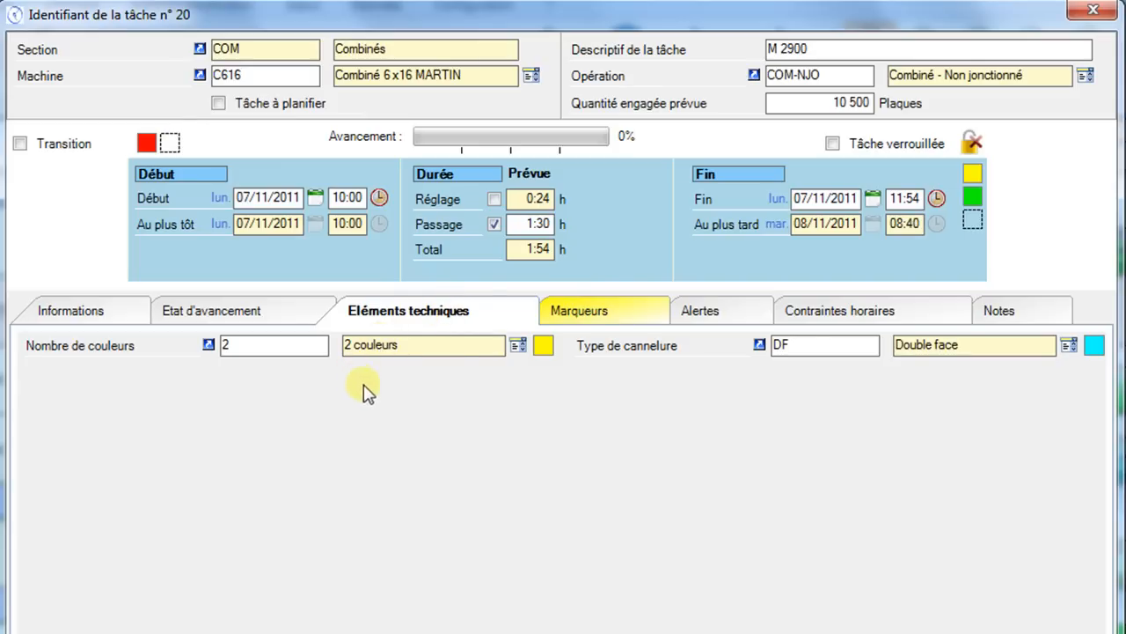
pyautogui.click(519, 347)
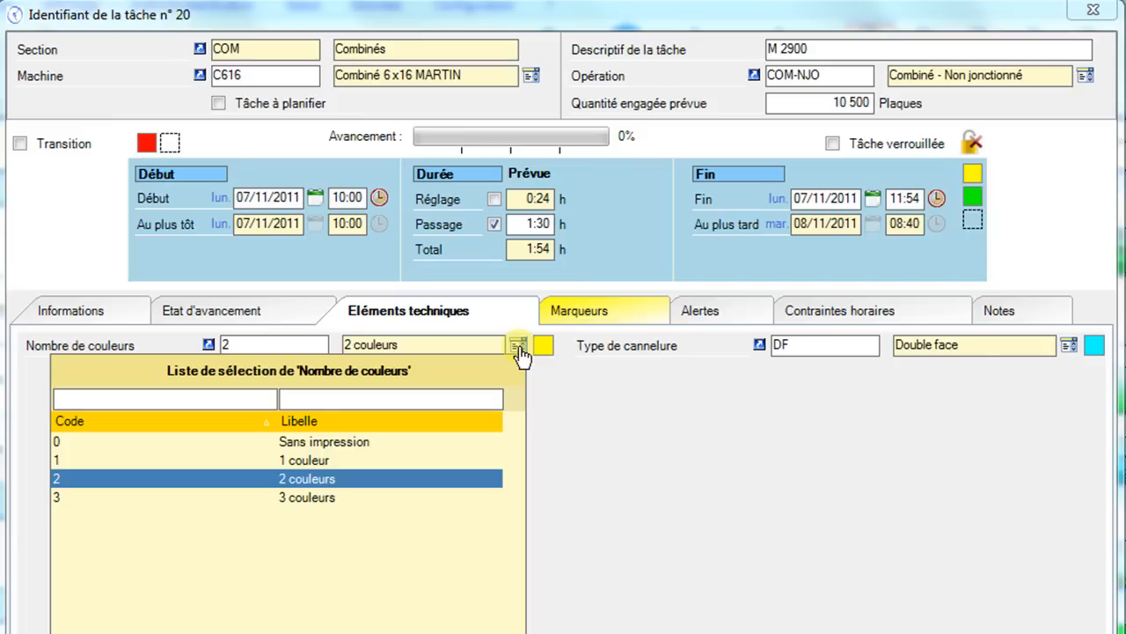
pyautogui.click(519, 349)
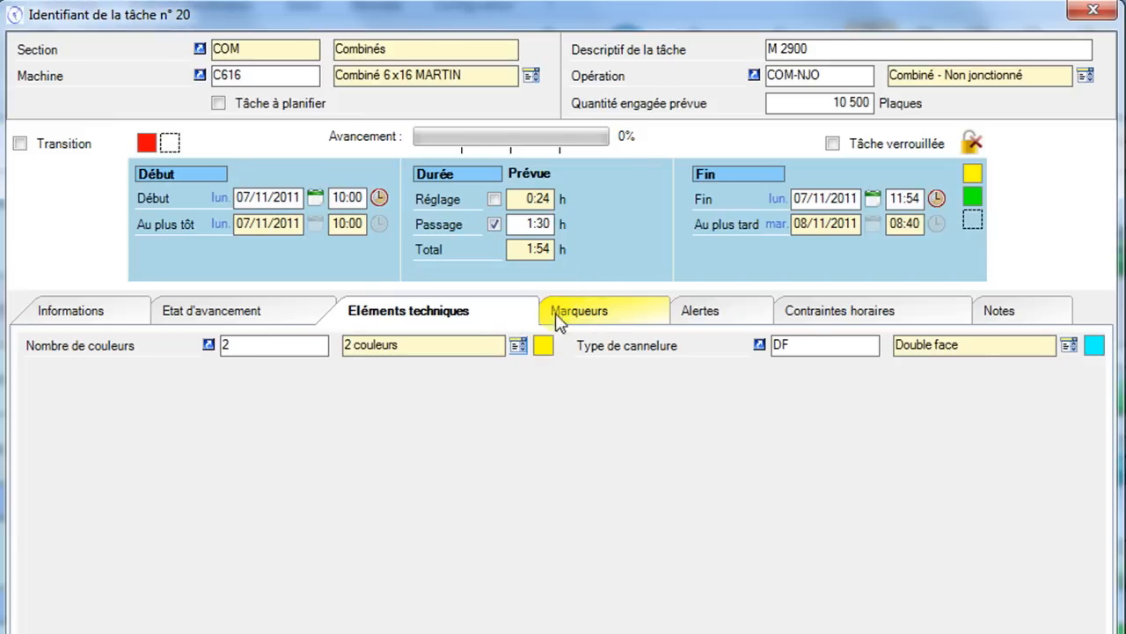
# - Examine the BARNAY INDUSTRIES task's markers and compare them with its bar on the planning board
pyautogui.click(616, 314)
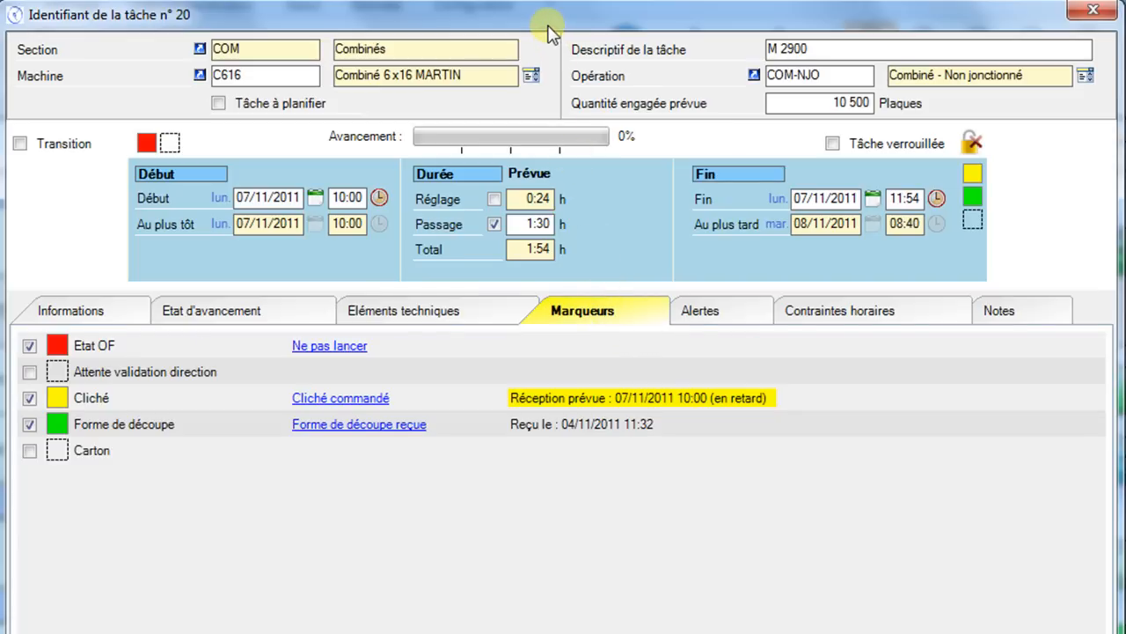
pyautogui.moveTo(546, 31); pyautogui.dragTo(579, 380)
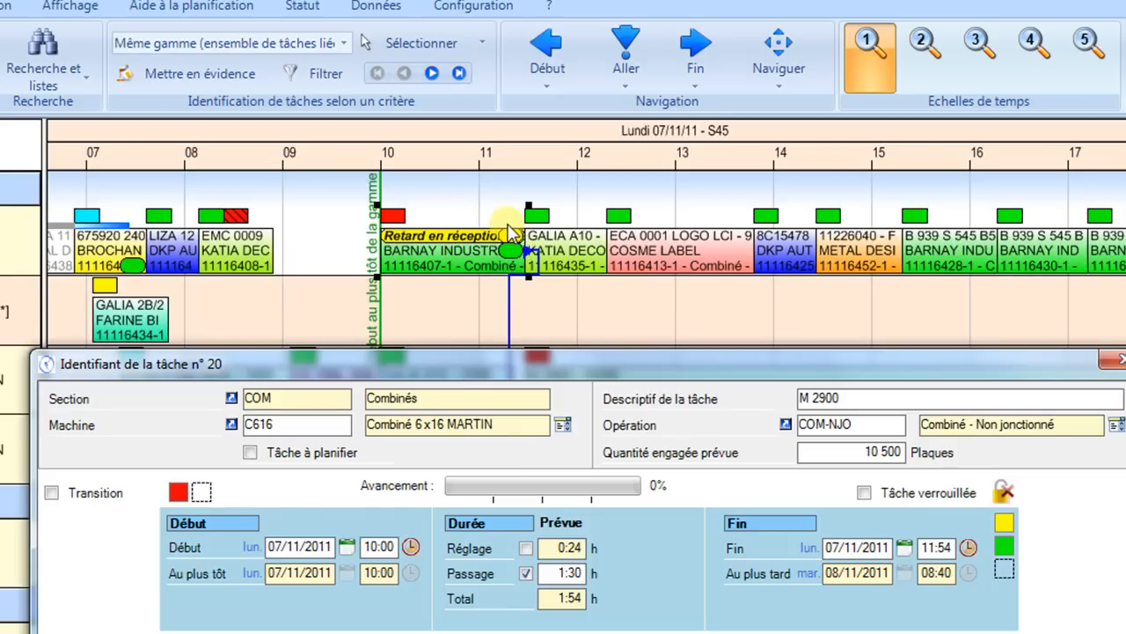
pyautogui.moveTo(459, 372); pyautogui.dragTo(447, 64)
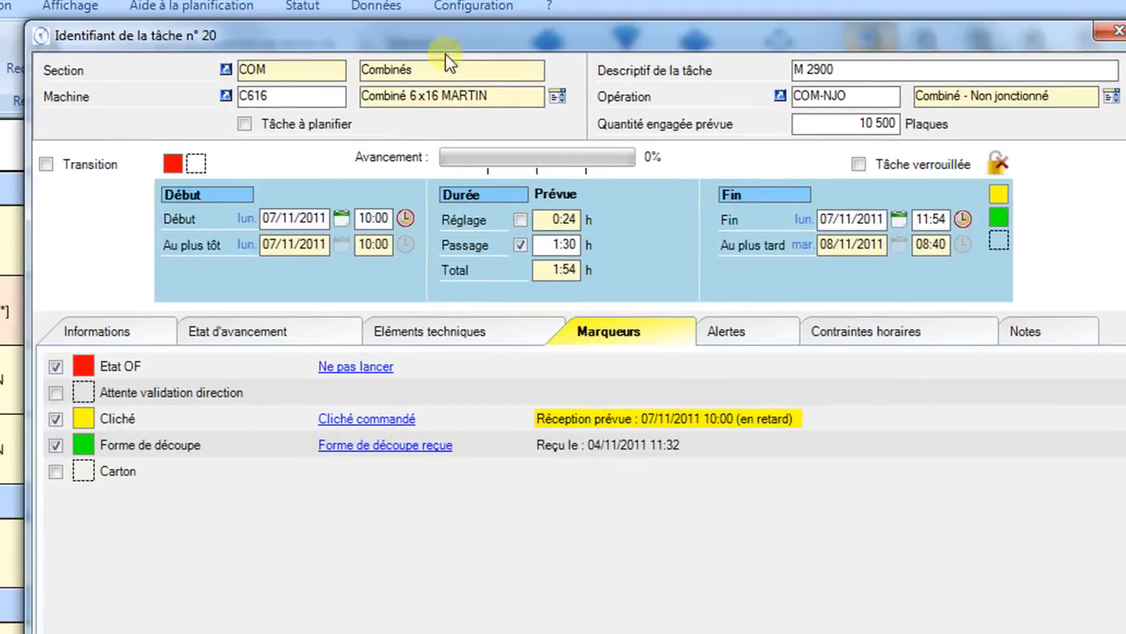
# - Activate the Attente validation direction marker on the BARNAY INDUSTRIES task
pyautogui.click(197, 164)
pyautogui.click(197, 165)
pyautogui.click(197, 165)
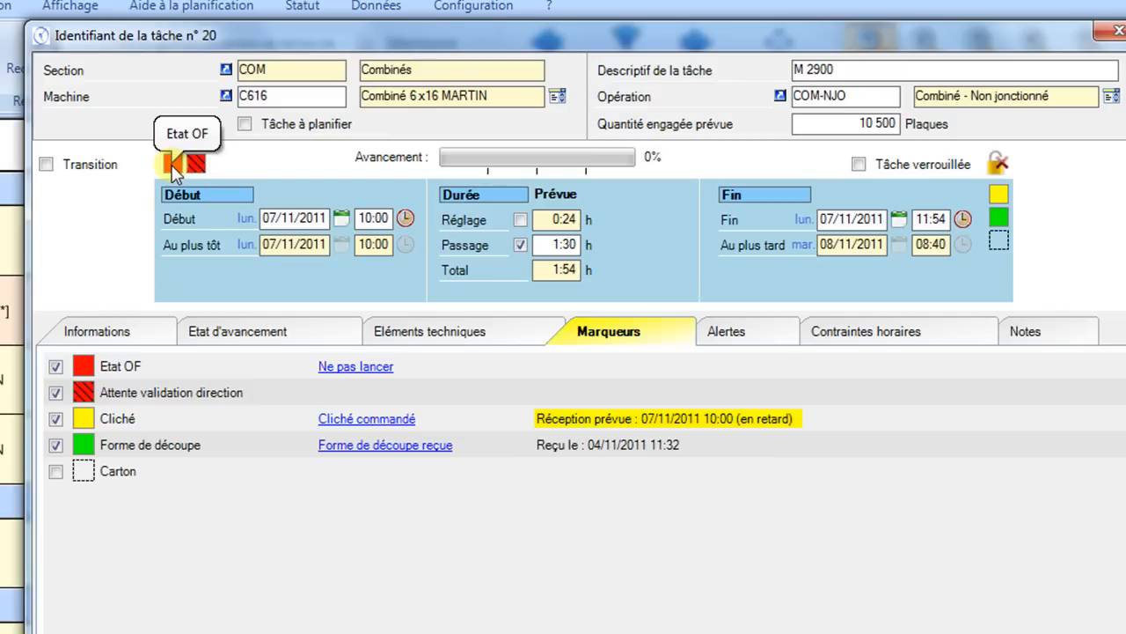
# - Try the Etat OF marker states Bon à lancer, Ne pas lancer and Production lancée, and discard the change
pyautogui.click(172, 164)
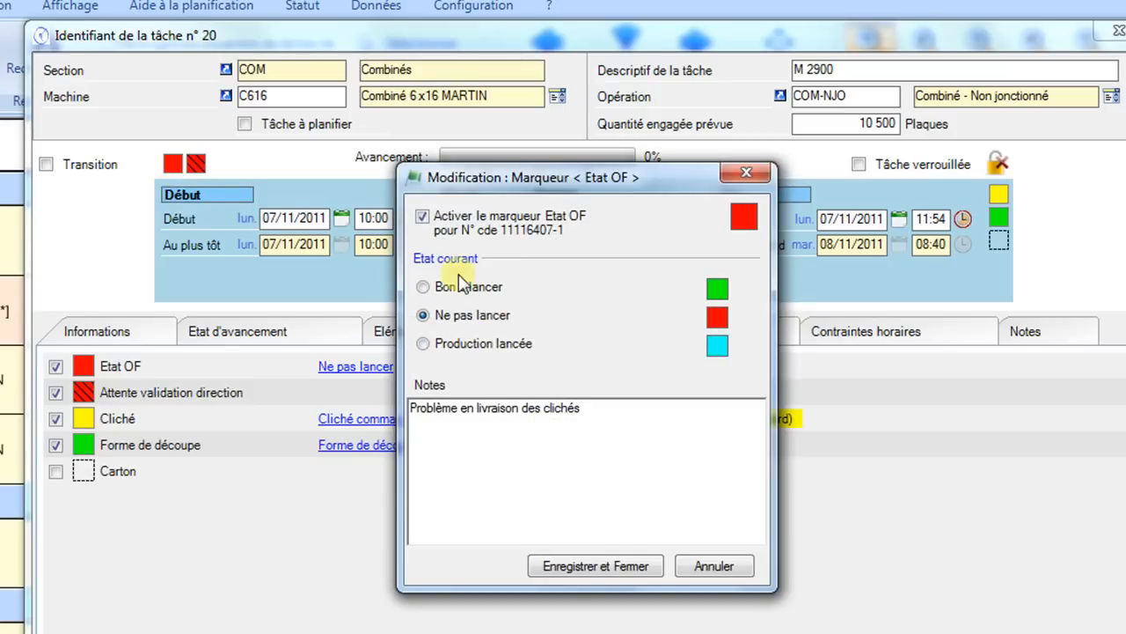
pyautogui.click(486, 288)
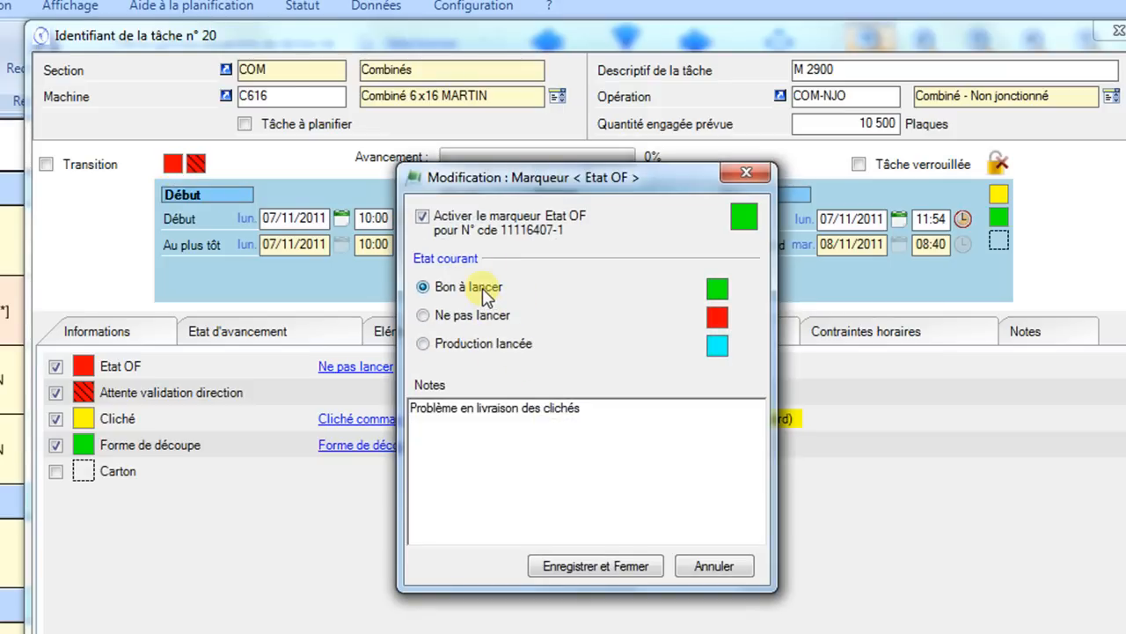
pyautogui.click(484, 315)
pyautogui.click(481, 345)
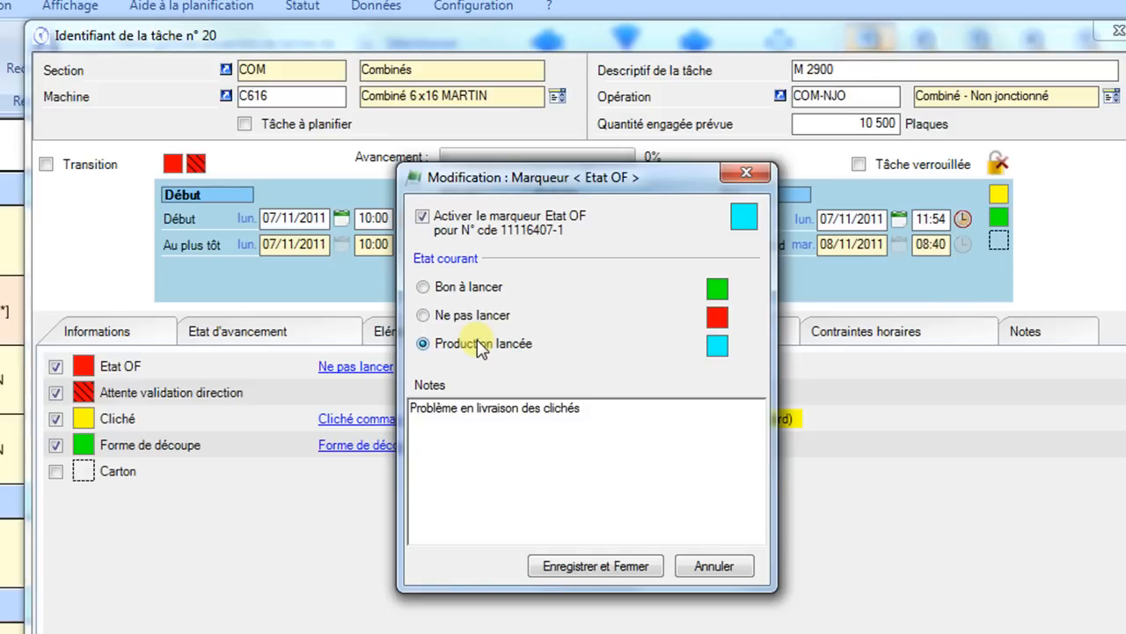
pyautogui.click(747, 171)
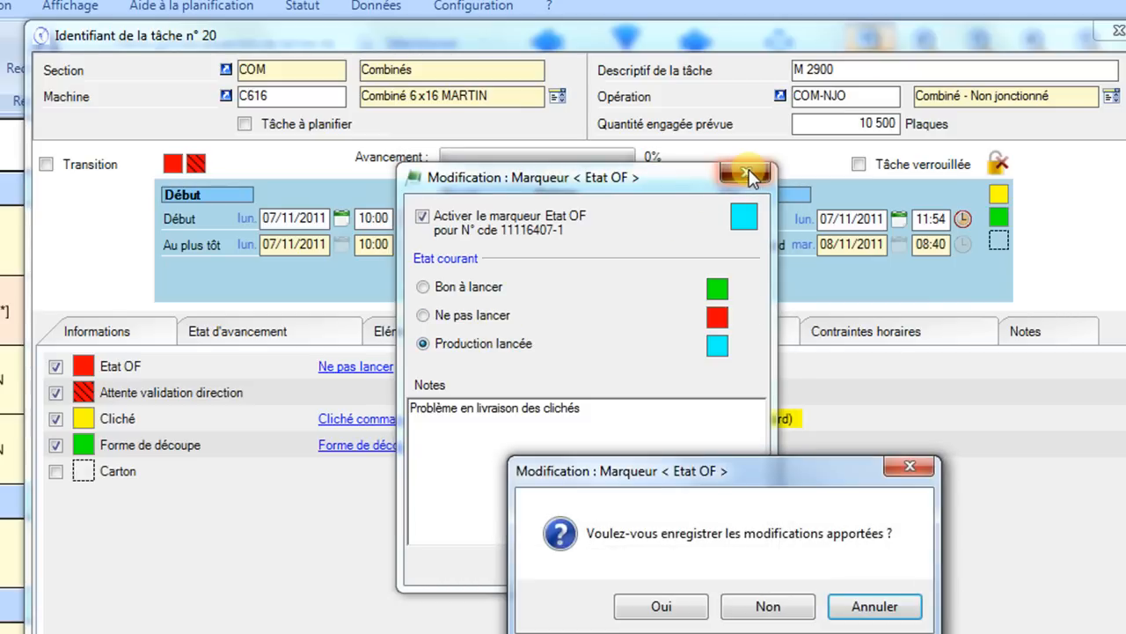
pyautogui.click(766, 609)
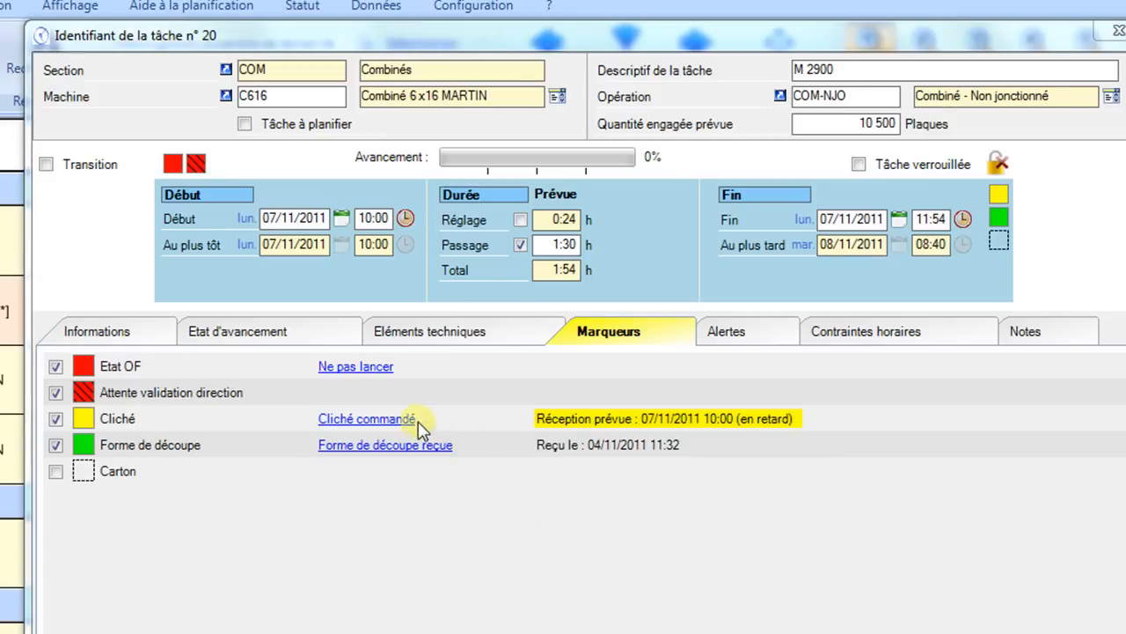
# - Inspect the Cliché marker's status, supplier and reception details, and close the task without saving its modifications
pyautogui.click(373, 420)
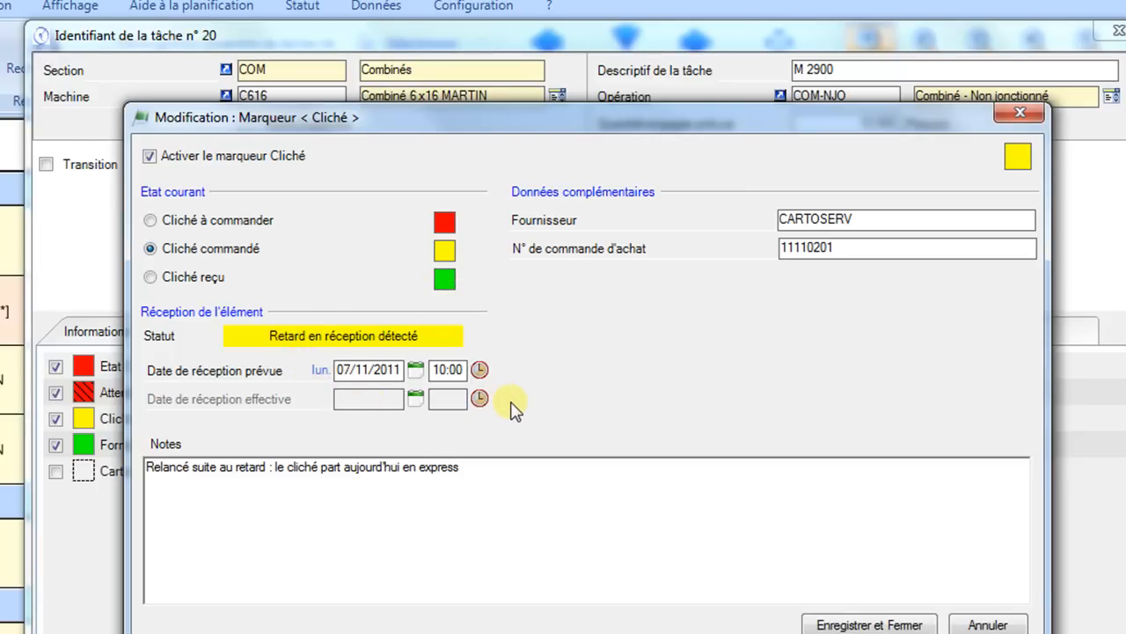
pyautogui.press('Escape')
pyautogui.press('Escape')
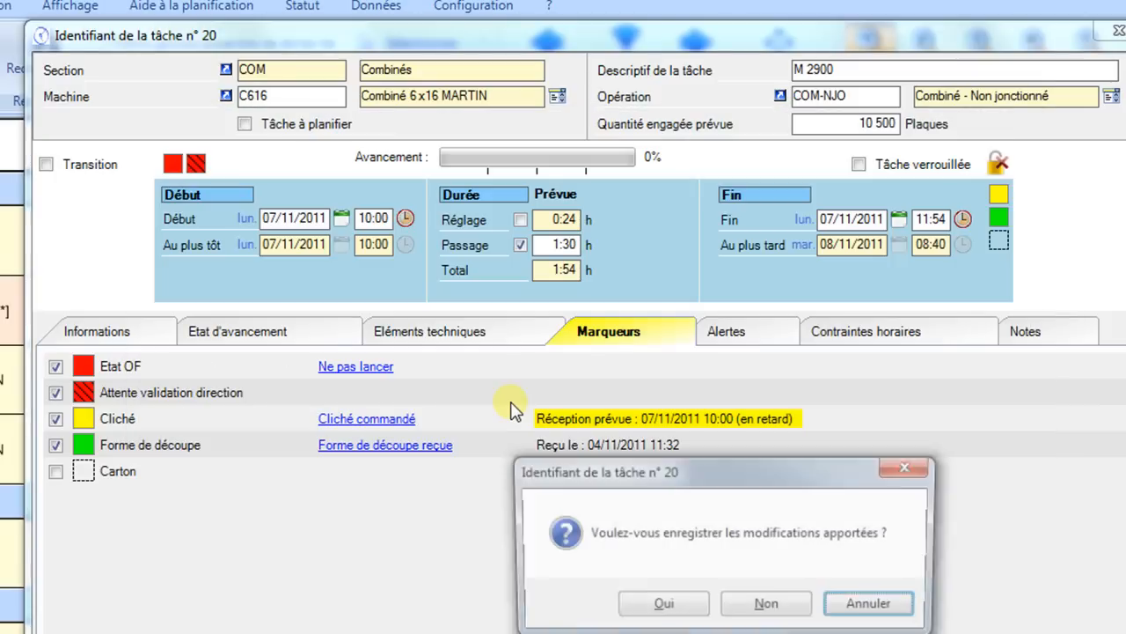
pyautogui.click(754, 606)
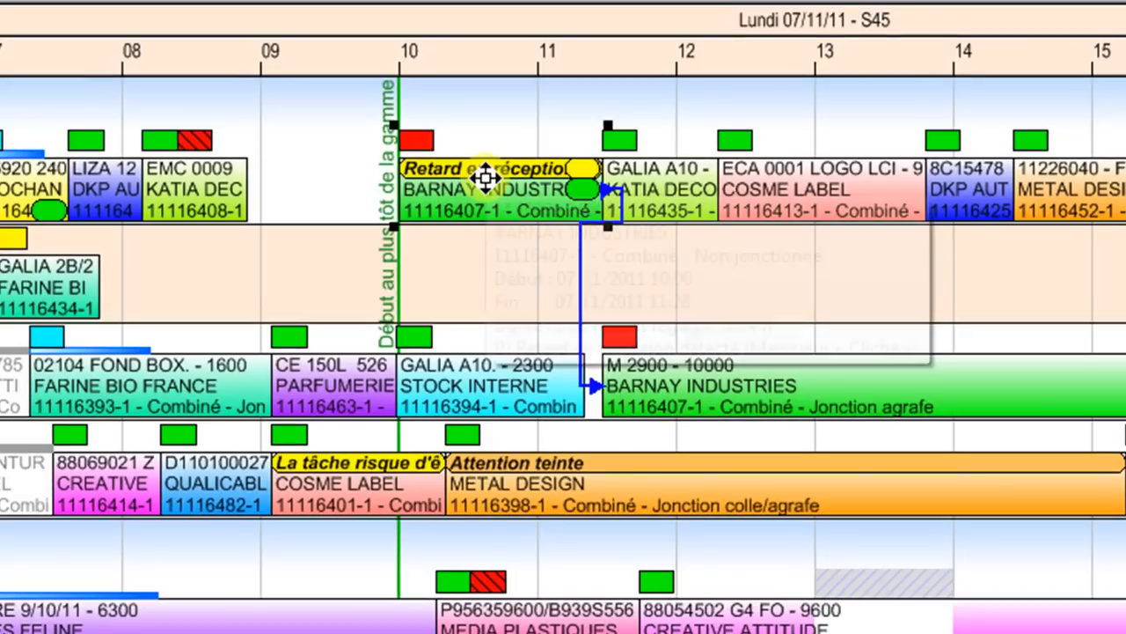
# - Try to move the BARNAY INDUSTRIES task on Combiné 6 x16 MARTIN ahead of its earliest start, to about 09:15
pyautogui.moveTo(454, 150)
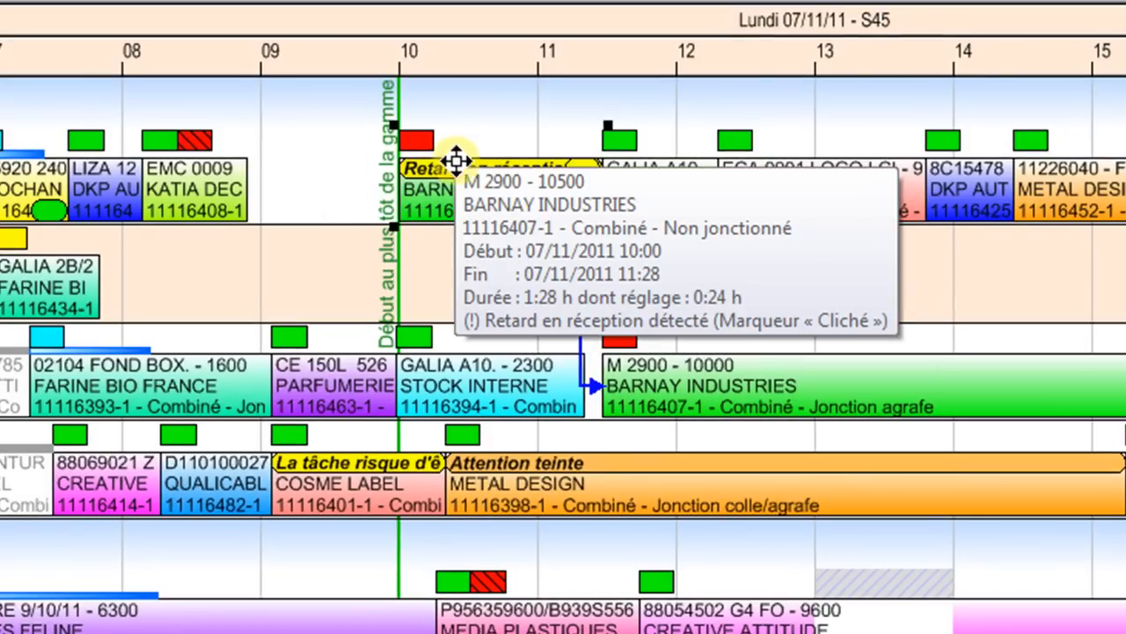
pyautogui.moveTo(509, 188); pyautogui.dragTo(398, 186)
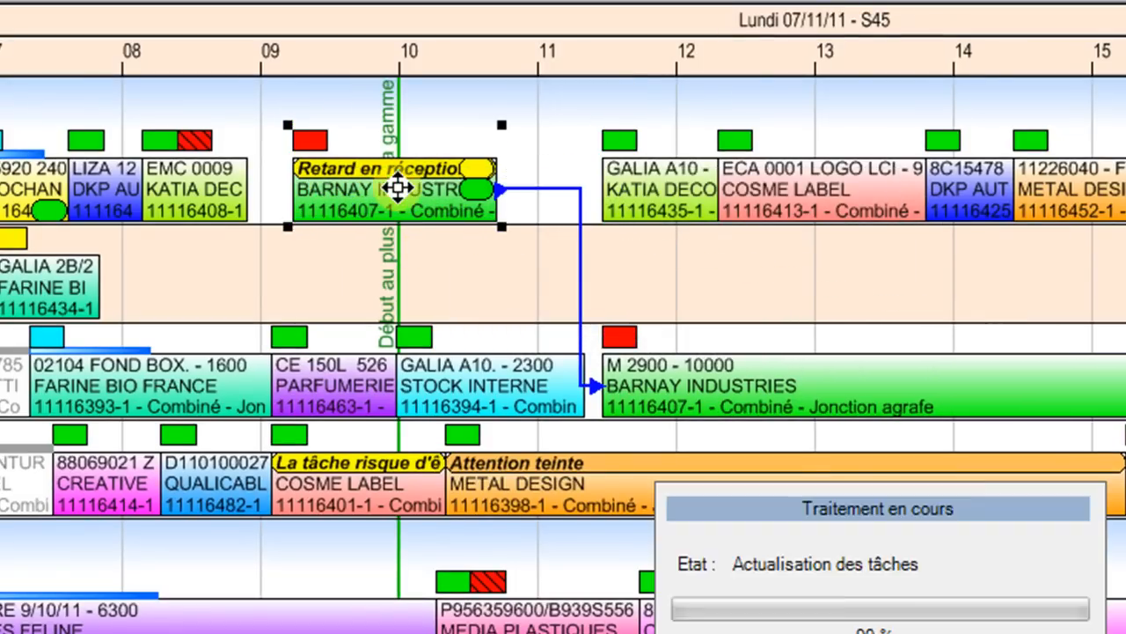
pyautogui.moveTo(493, 197)
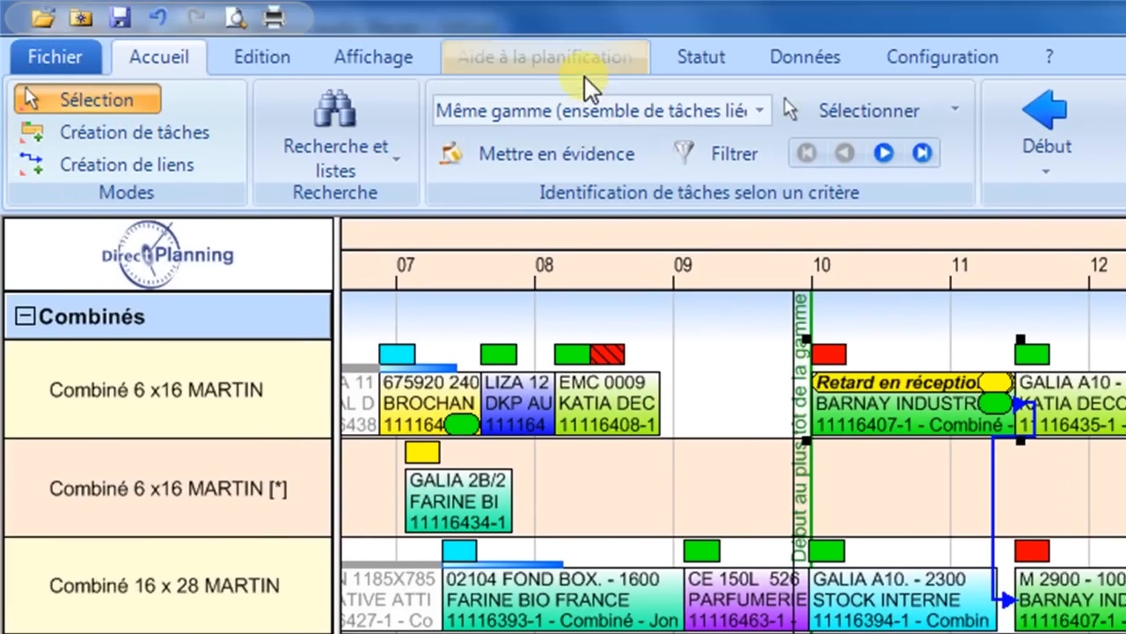
# - With alignment set to Calage au plus tôt, move COSME LABEL on Combiné 6 x16 MARTIN behind DKP AUT and finally behind METAL DESI
pyautogui.click(580, 64)
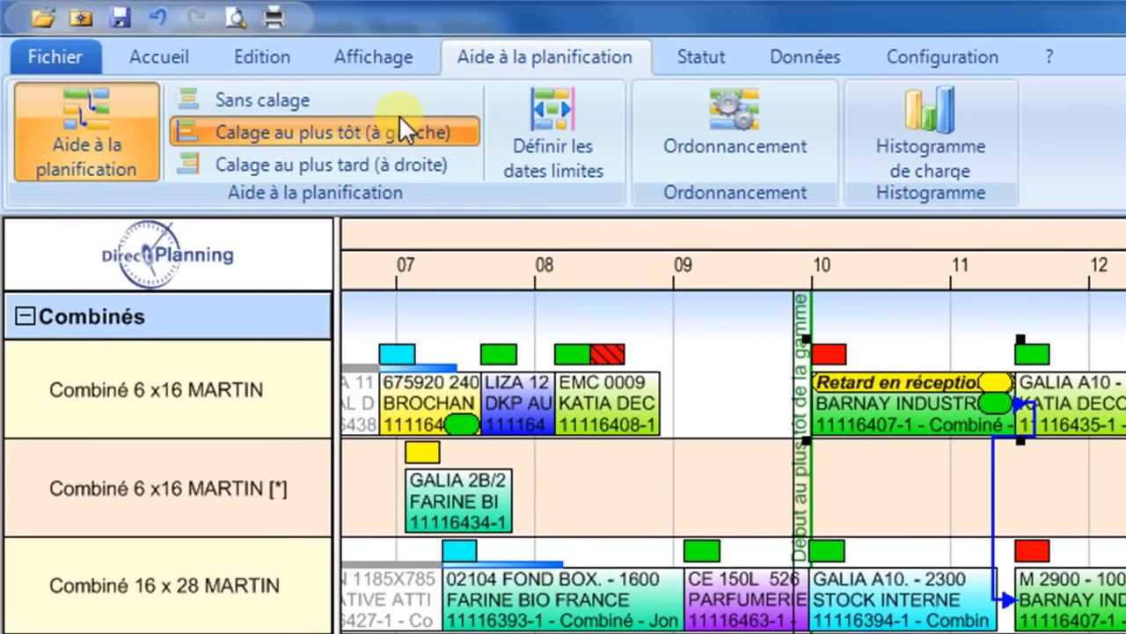
pyautogui.click(327, 134)
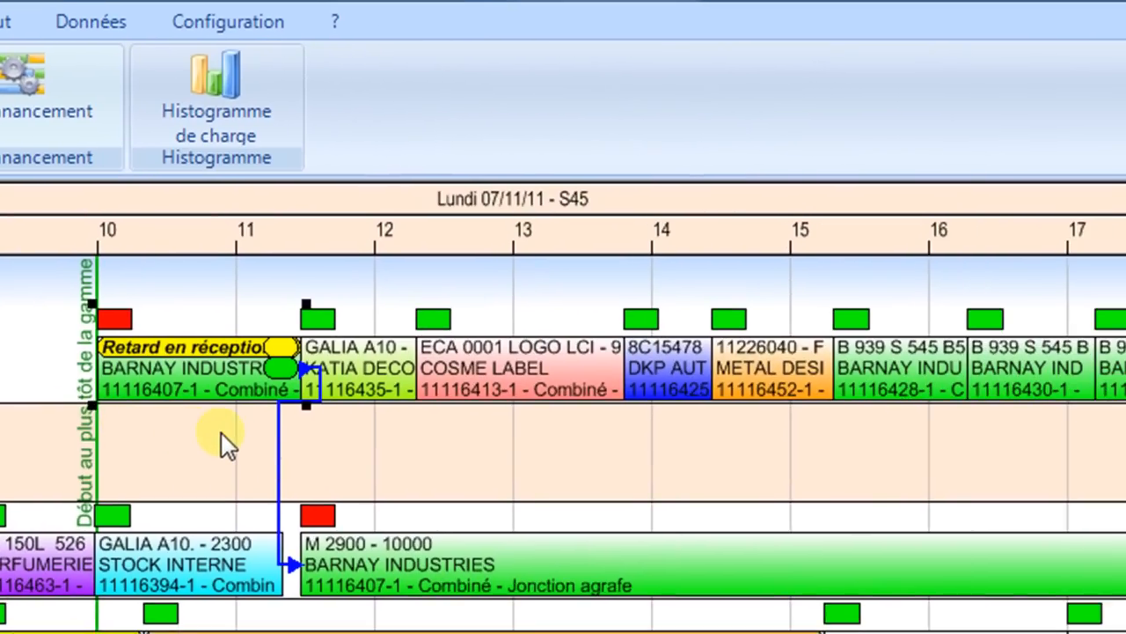
pyautogui.click(468, 371)
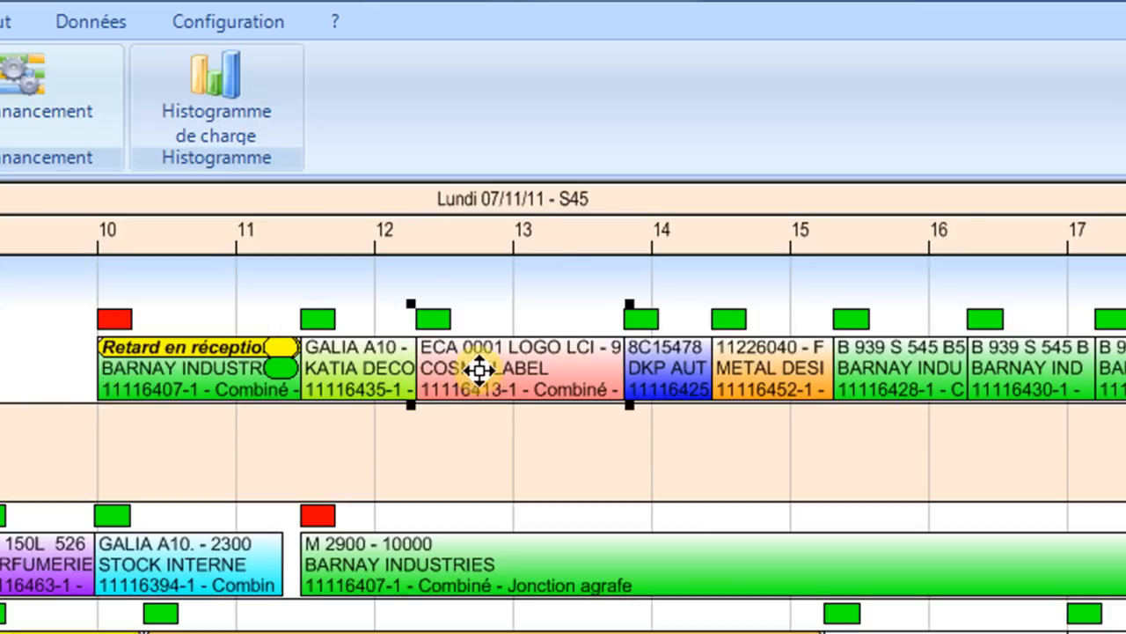
pyautogui.moveTo(478, 370); pyautogui.dragTo(714, 369)
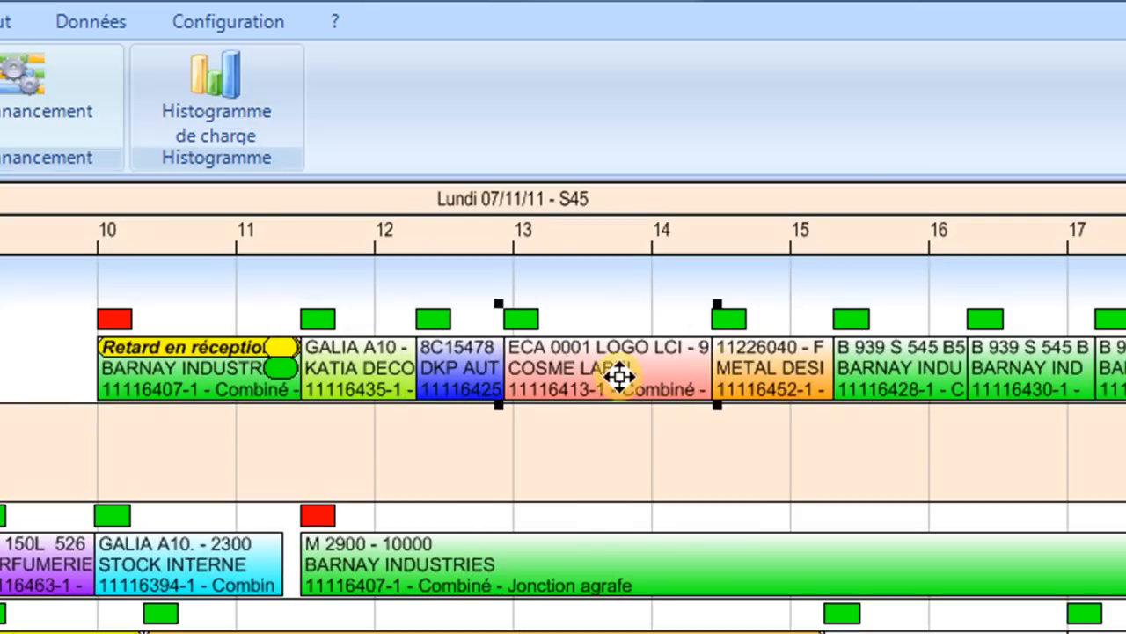
pyautogui.moveTo(585, 369); pyautogui.dragTo(866, 370)
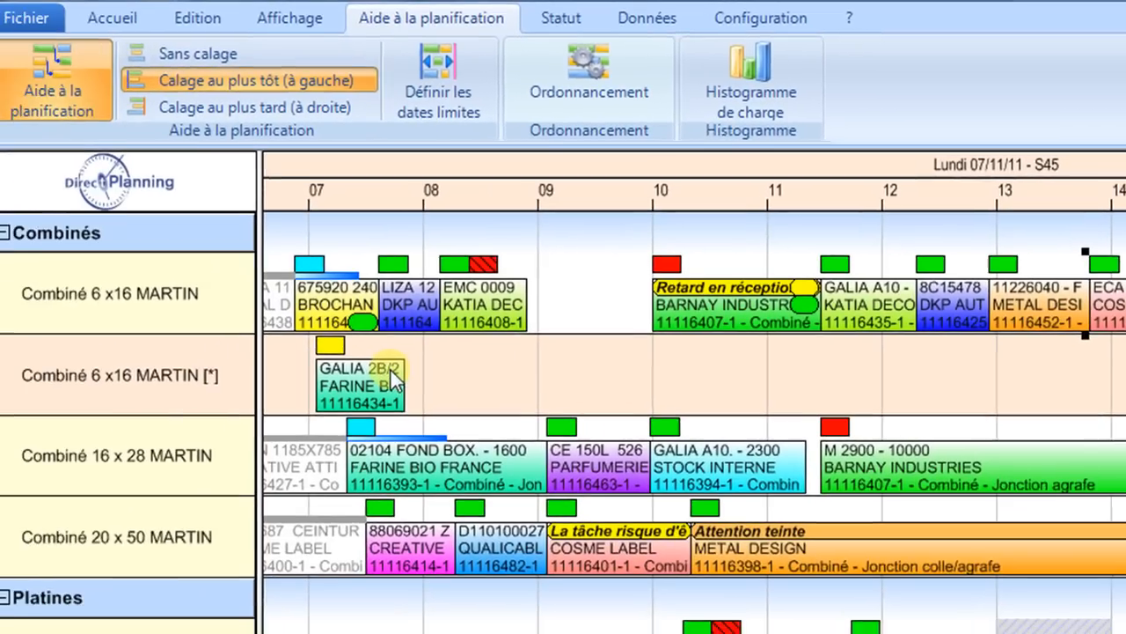
# - Move the FARINE BIO task on Combiné 6 x16 MARTIN [*] to start at about 09:05
pyautogui.click(417, 368)
pyautogui.click(138, 25)
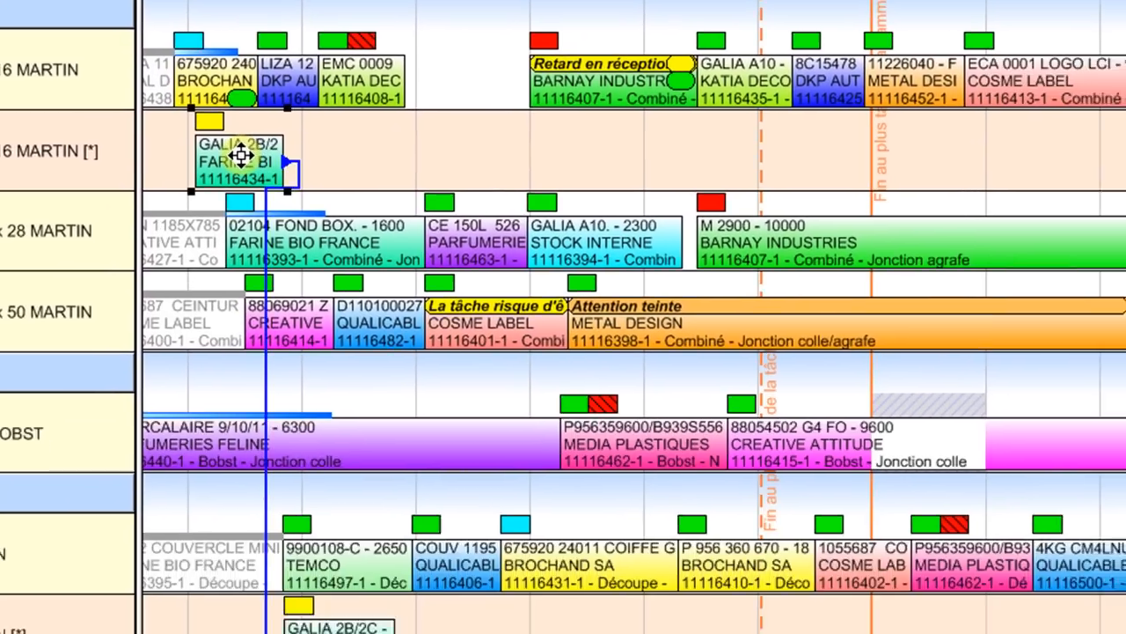
pyautogui.moveTo(240, 155); pyautogui.dragTo(475, 161)
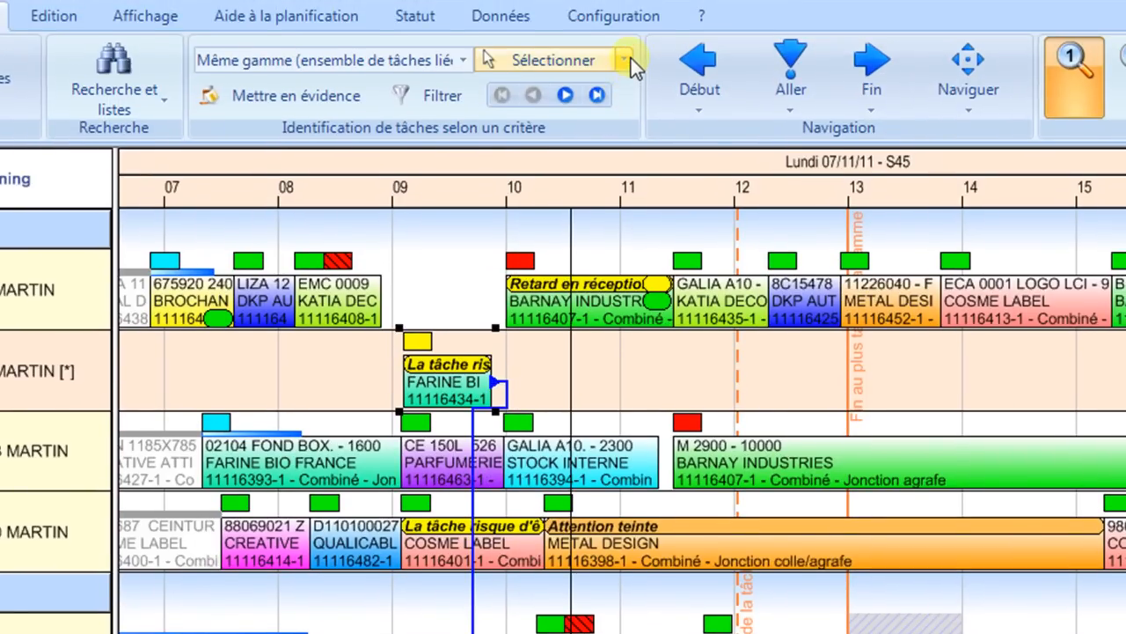
# - Schedule all tasks in the same gamme as FARINE BIO, and briefly highlight them on the planning
pyautogui.click(624, 59)
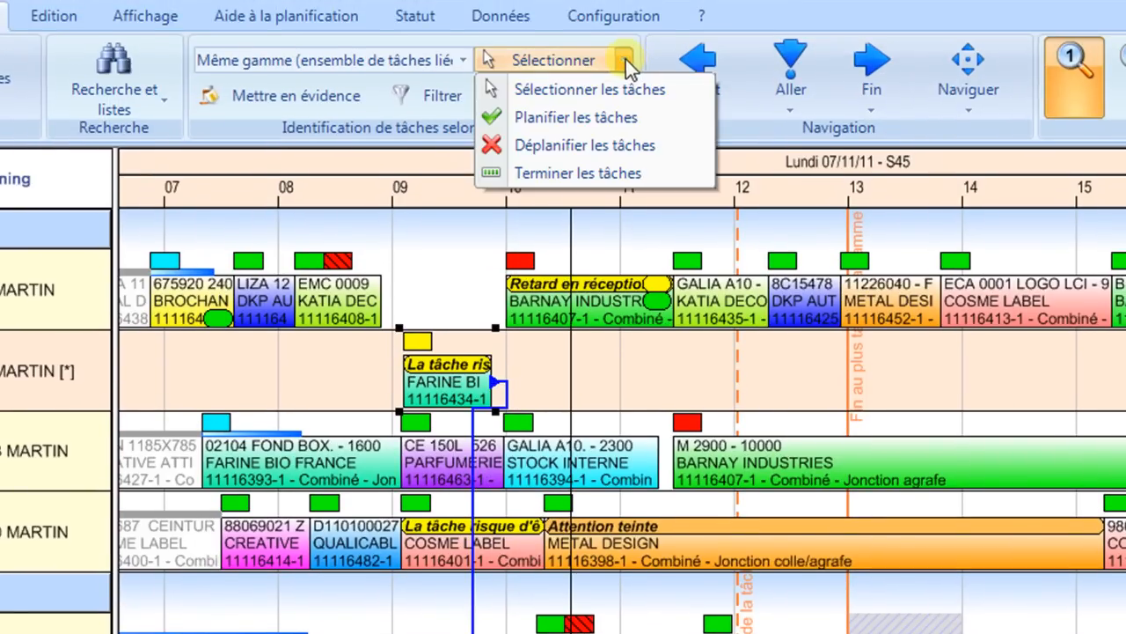
pyautogui.click(602, 115)
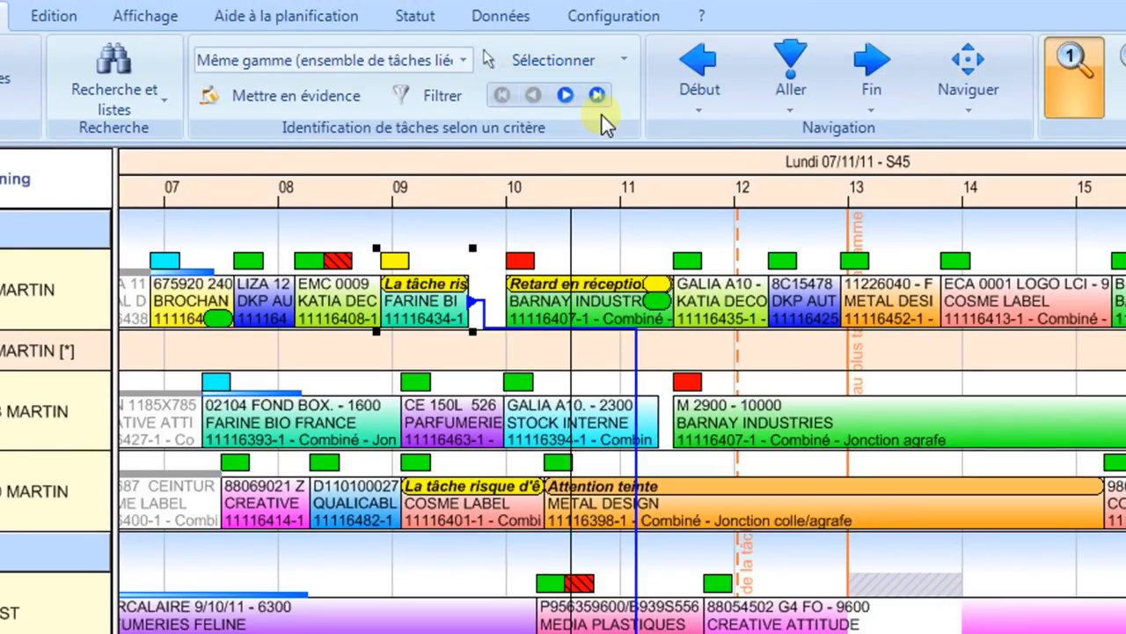
pyautogui.click(320, 92)
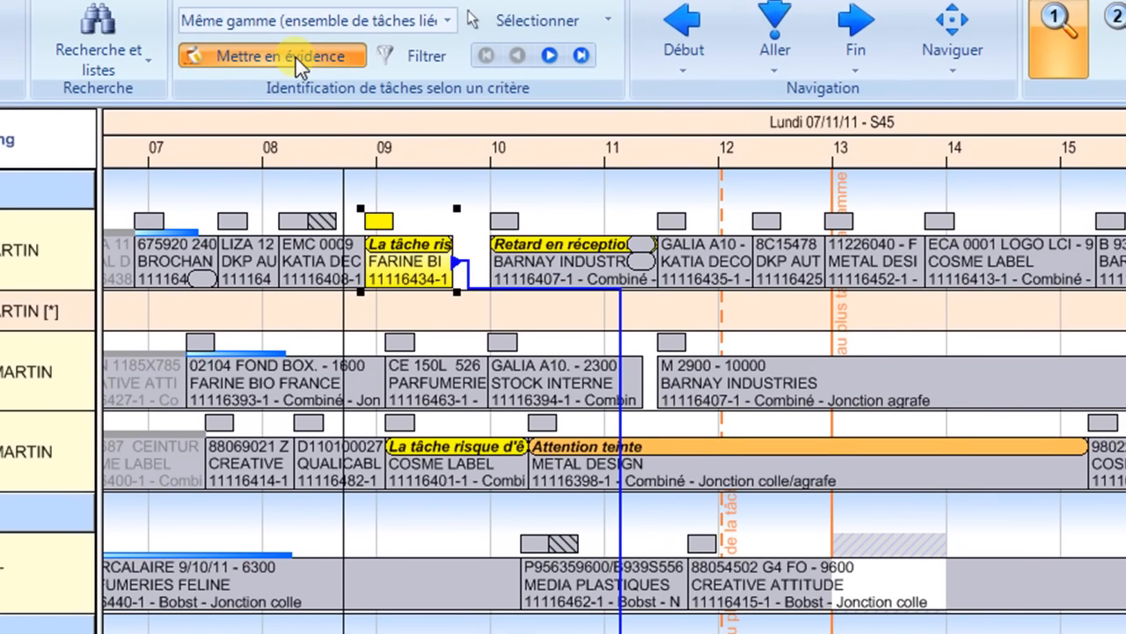
pyautogui.click(295, 64)
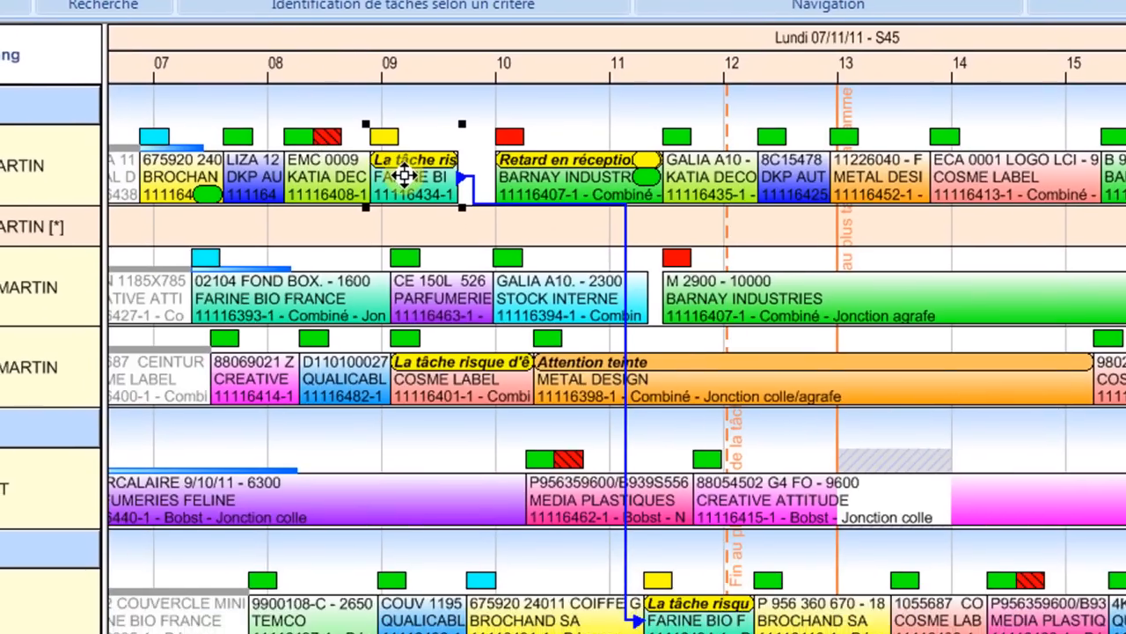
# - Move the FARINE BIO task on Combiné 6 x16 MARTIN directly behind BARNAY INDUSTRIES and check its linked task on GEO-MARTIN
pyautogui.moveTo(404, 175); pyautogui.dragTo(641, 179)
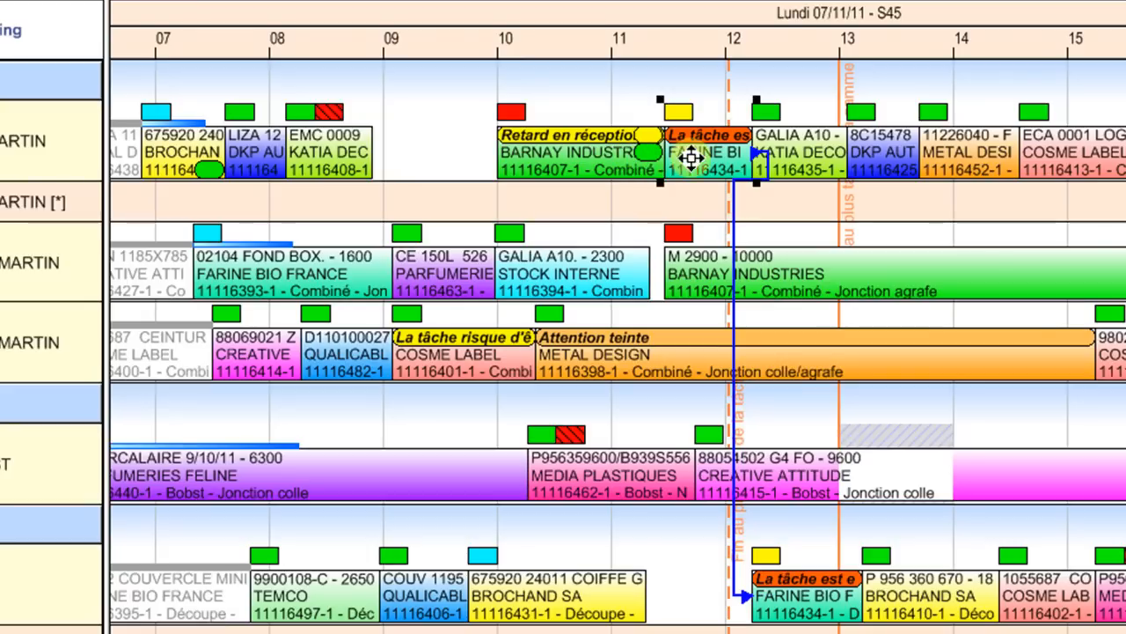
pyautogui.moveTo(707, 156)
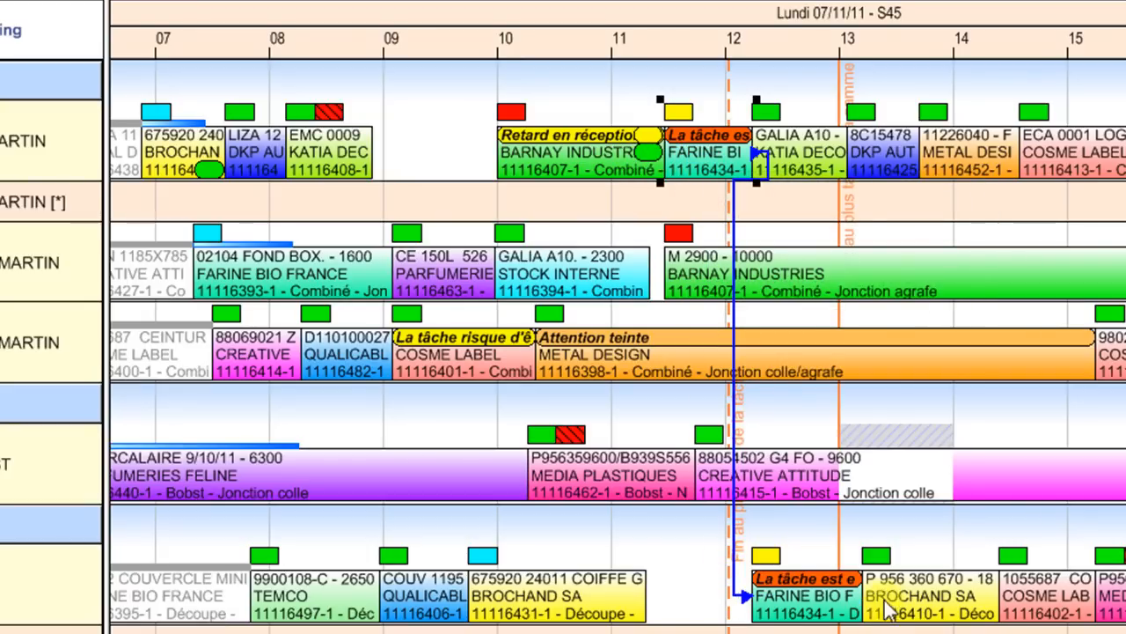
pyautogui.moveTo(867, 581)
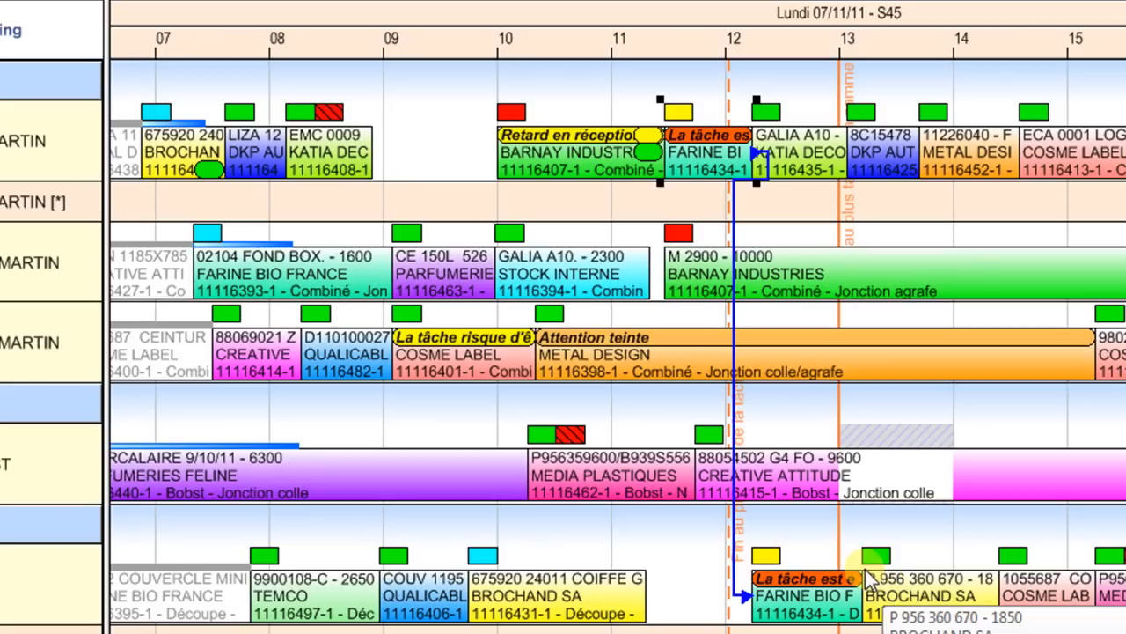
# - Briefly highlight the tasks in the same gamme as FARINE BIO, and undo that task's last move
pyautogui.click(492, 2)
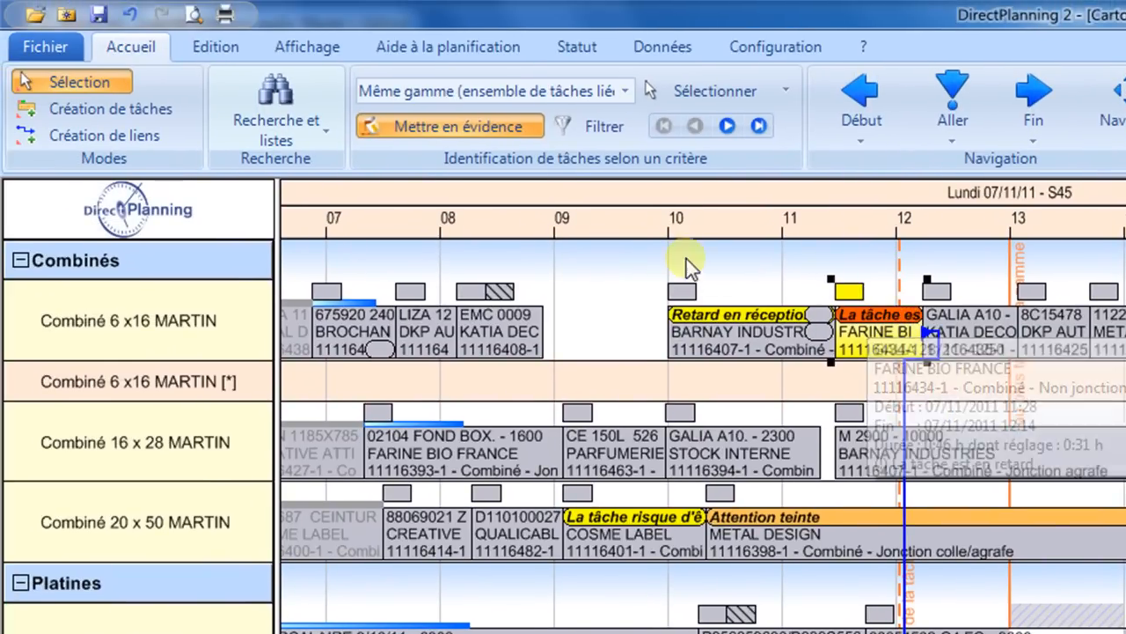
pyautogui.click(493, 129)
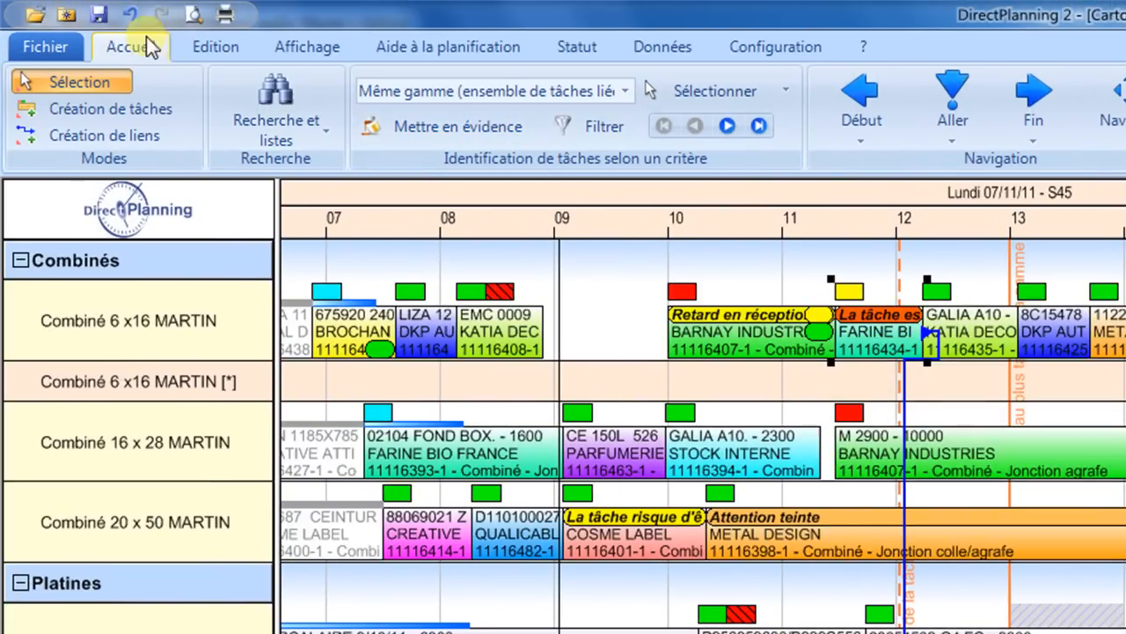
pyautogui.click(130, 14)
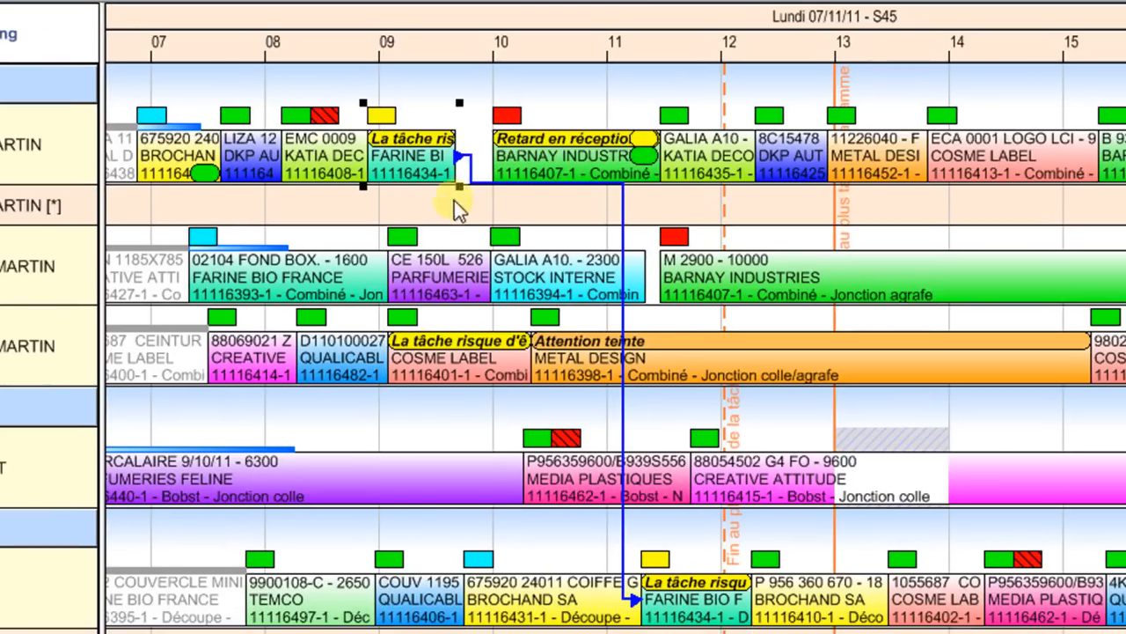
# - Change the manual alert of the METAL DESIGN task on Combiné 20 x 50 MARTIN to "*** Attention teinte ***"
pyautogui.click(680, 362)
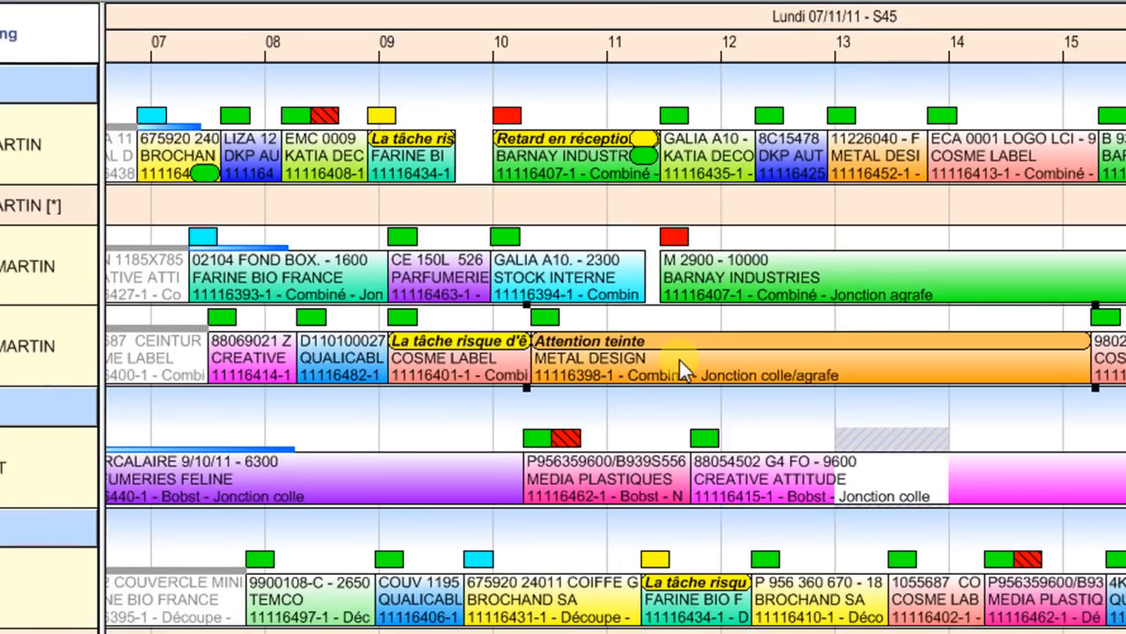
pyautogui.doubleClick(610, 352)
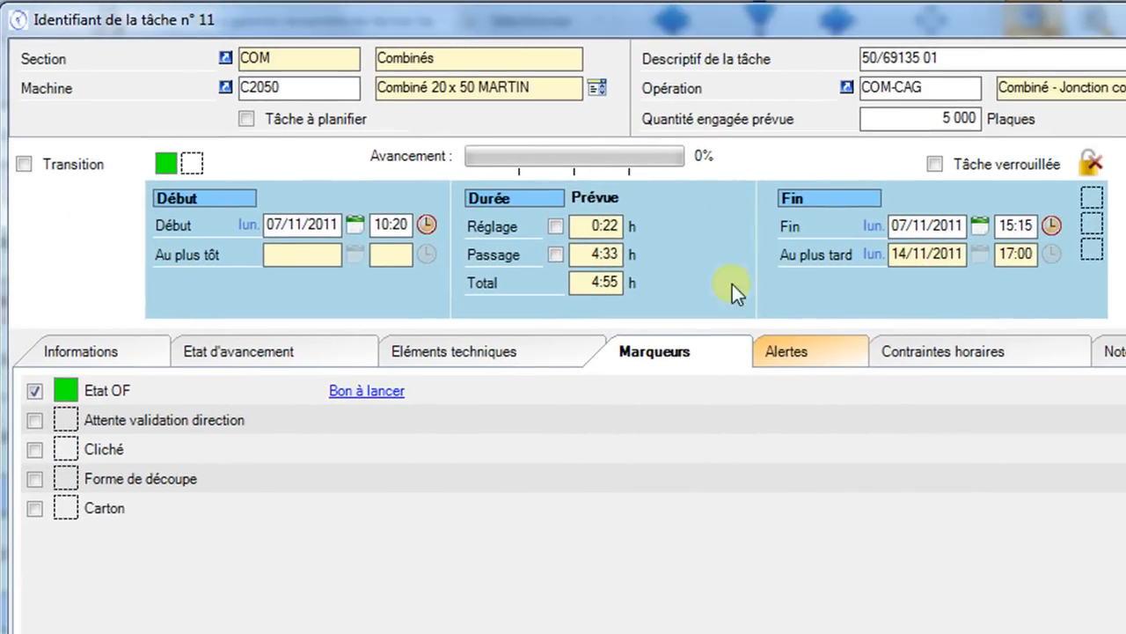
pyautogui.click(785, 356)
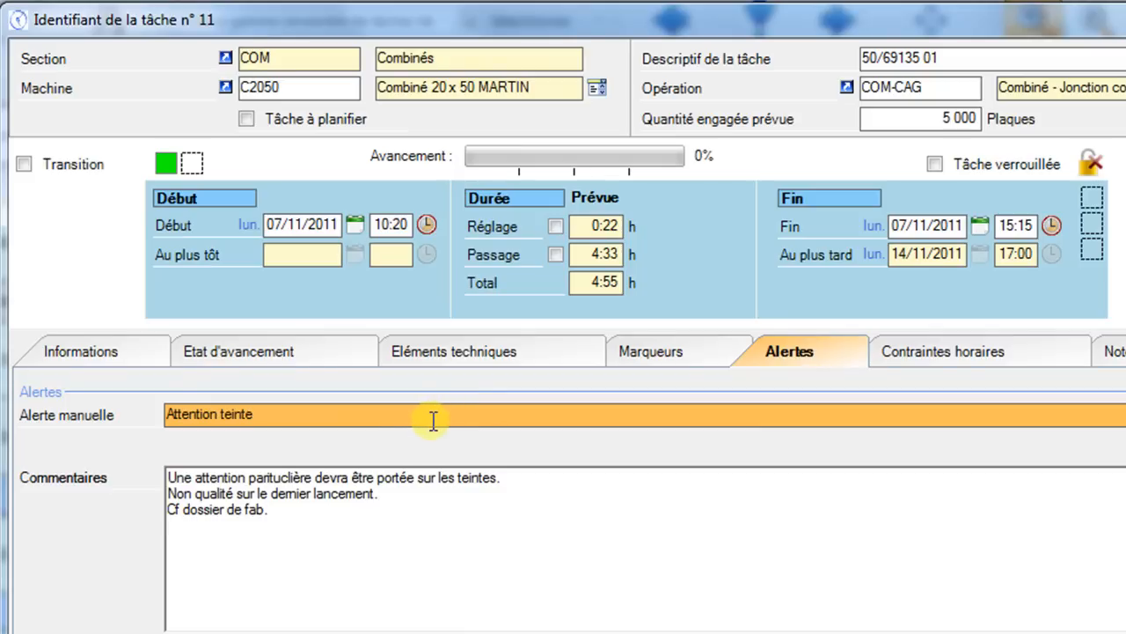
pyautogui.click(401, 423)
pyautogui.write('***')
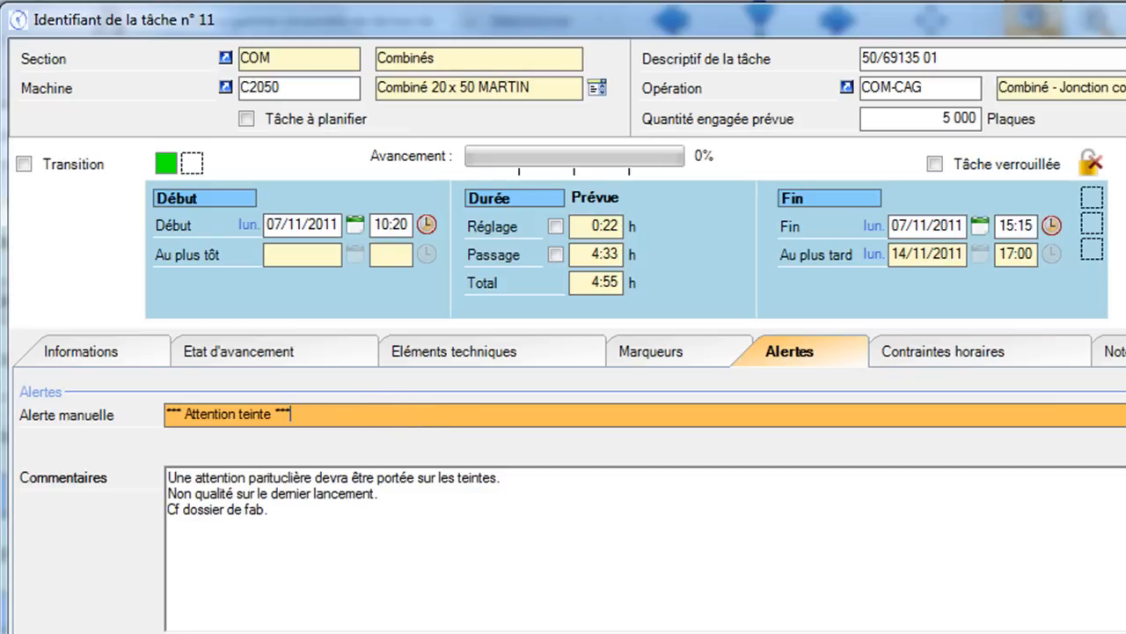
pyautogui.press('Return')
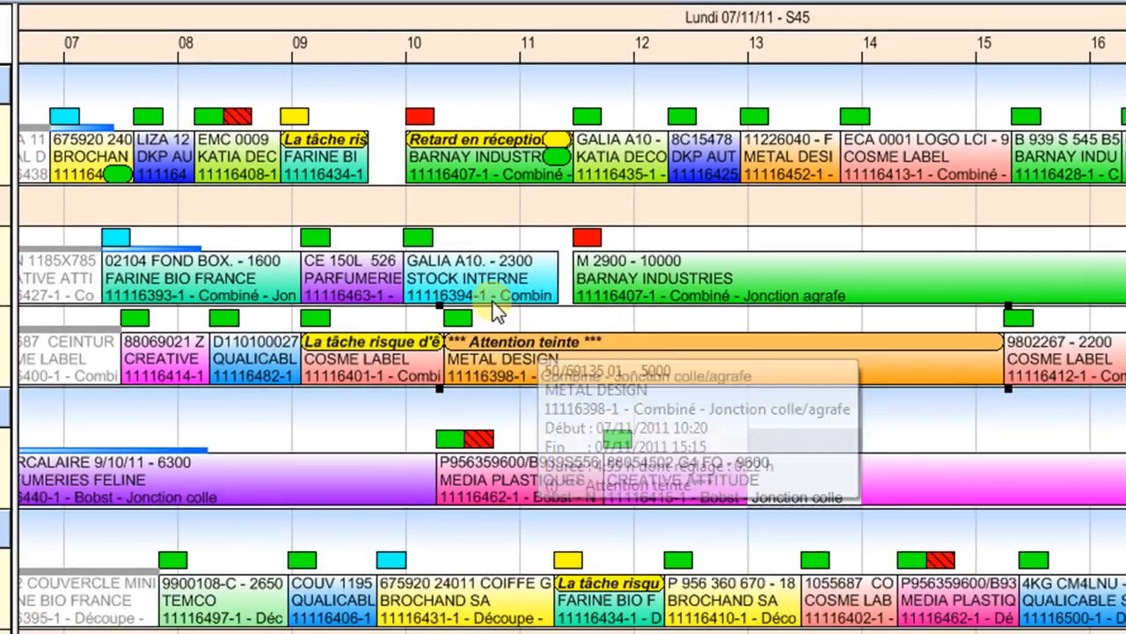
# - Lock the STOCK INTERNE task on Combiné 16 x 28 MARTIN
pyautogui.rightClick(473, 268)
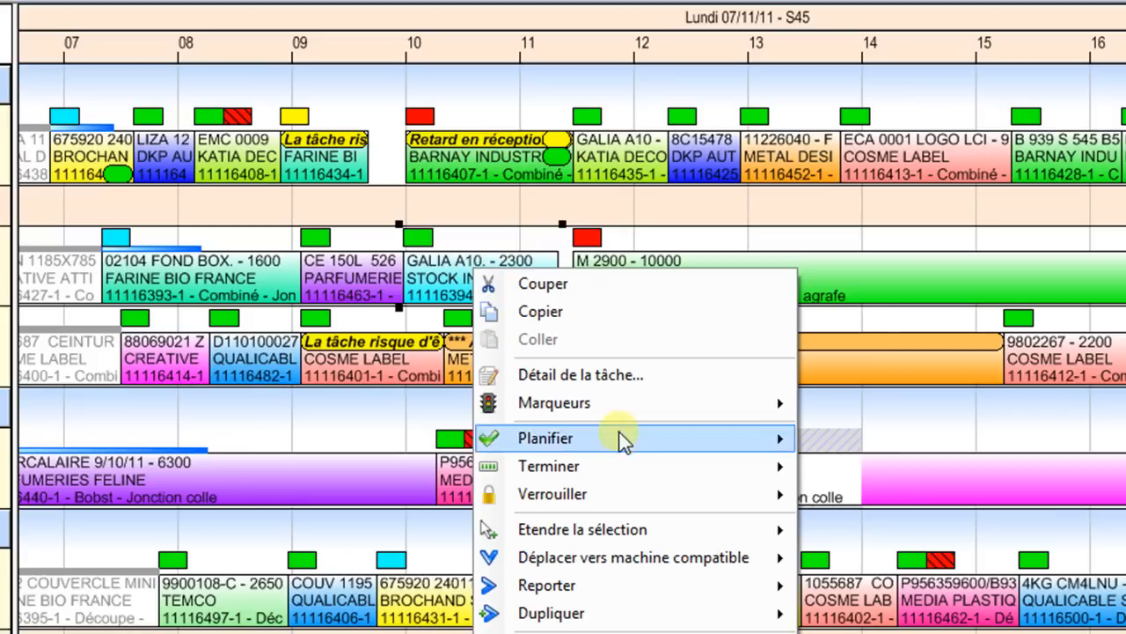
pyautogui.moveTo(628, 495)
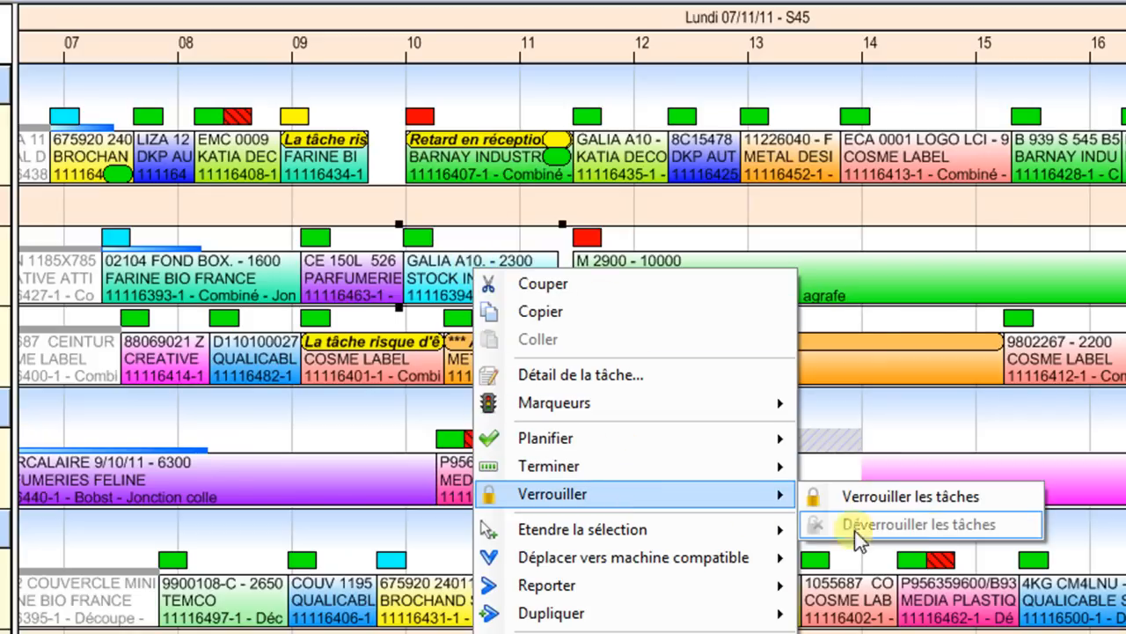
pyautogui.click(925, 499)
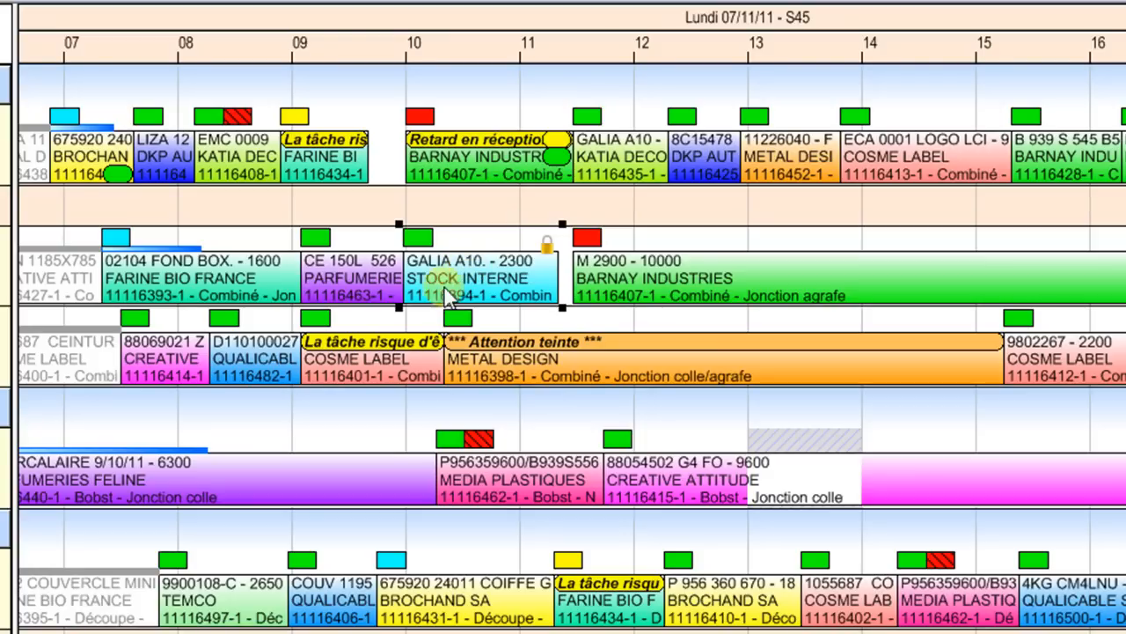
# - Review the progress details (Etat d'avancement) of the FARINE BIO FRANCE task 02104 FOND BOX. on Combiné 16 x 28 MARTIN
pyautogui.moveTo(189, 275)
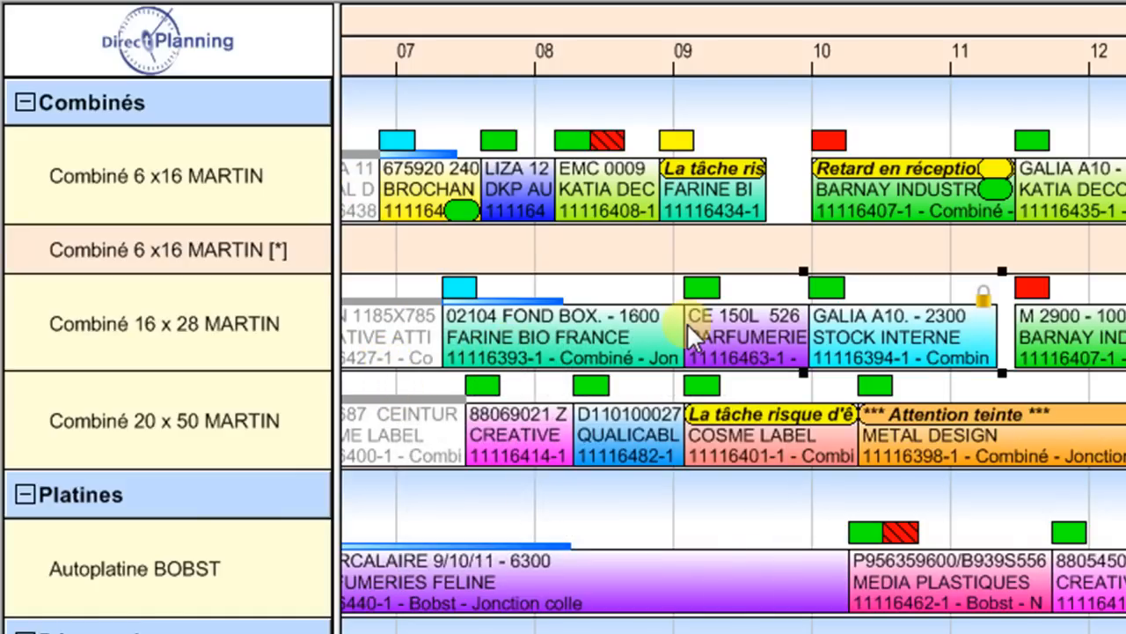
pyautogui.doubleClick(527, 332)
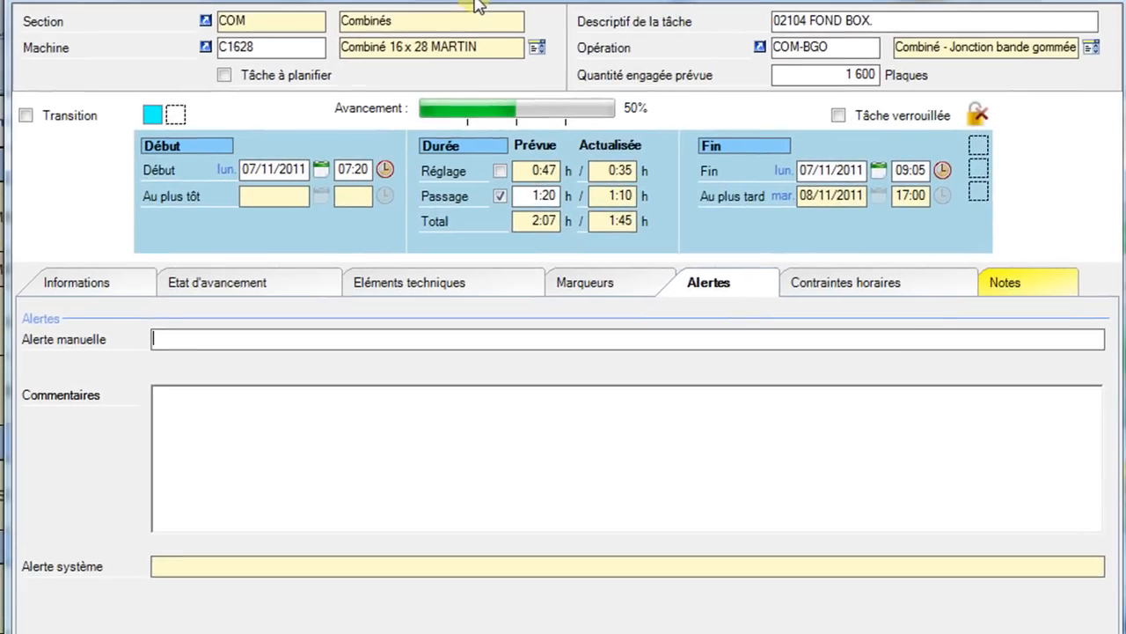
pyautogui.click(242, 283)
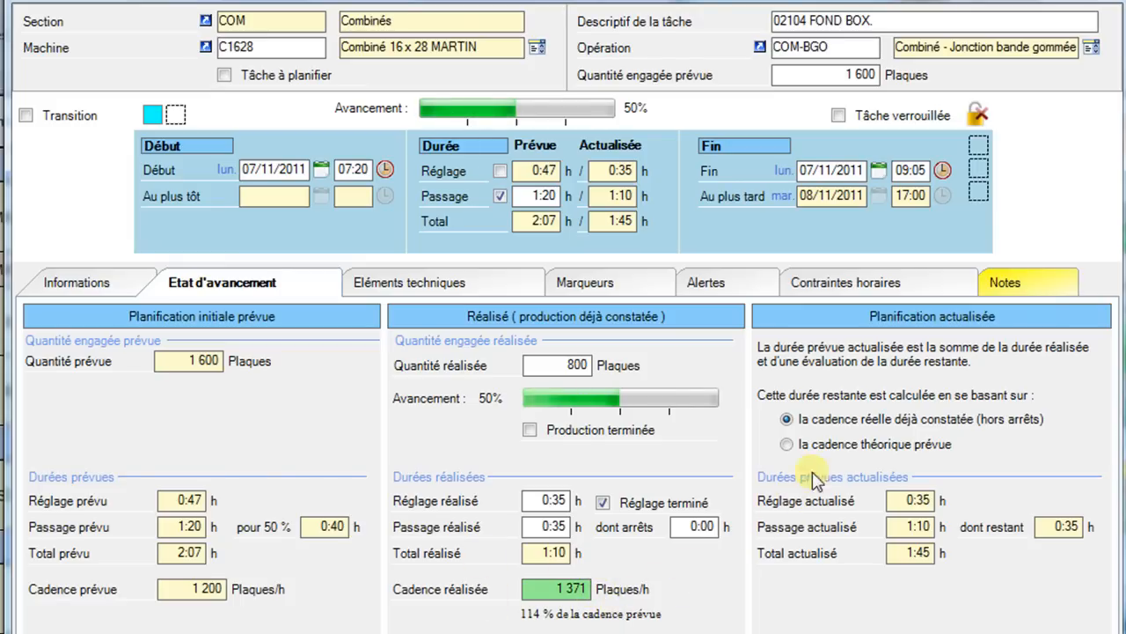
pyautogui.click(1018, 302)
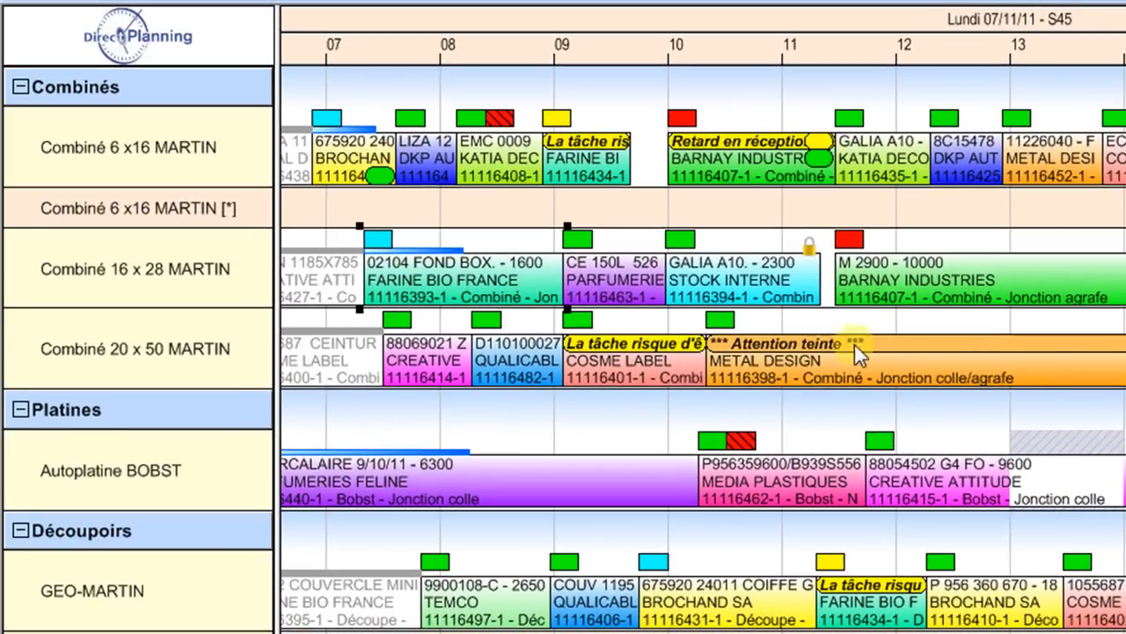
# - View the machine calendar of Combiné 16 x 28 MARTIN and close it
pyautogui.rightClick(163, 248)
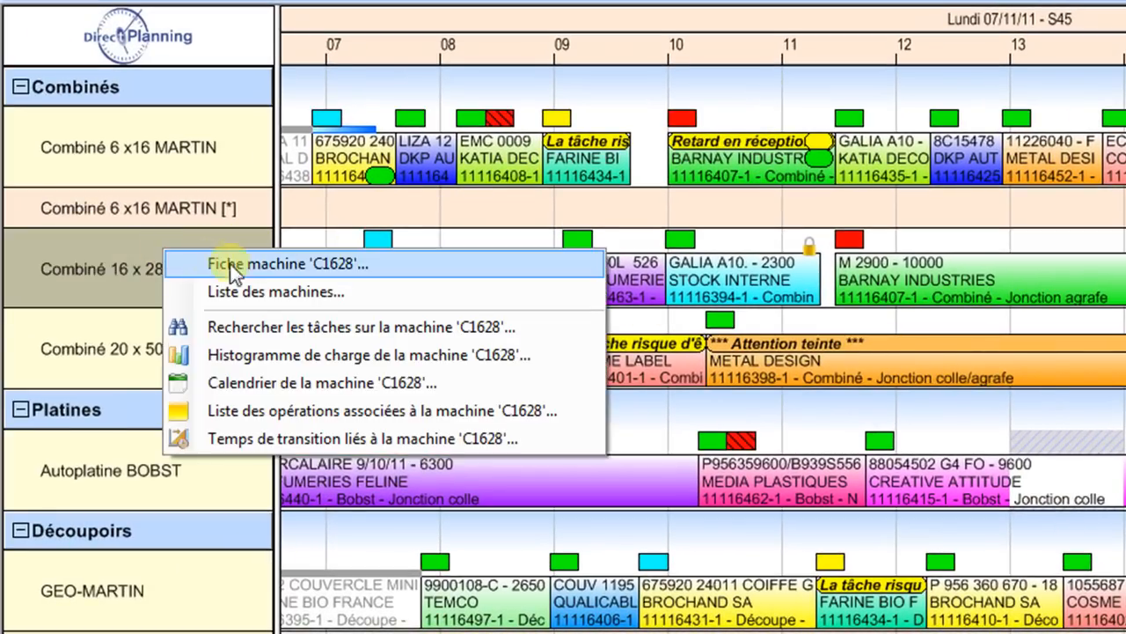
pyautogui.click(297, 379)
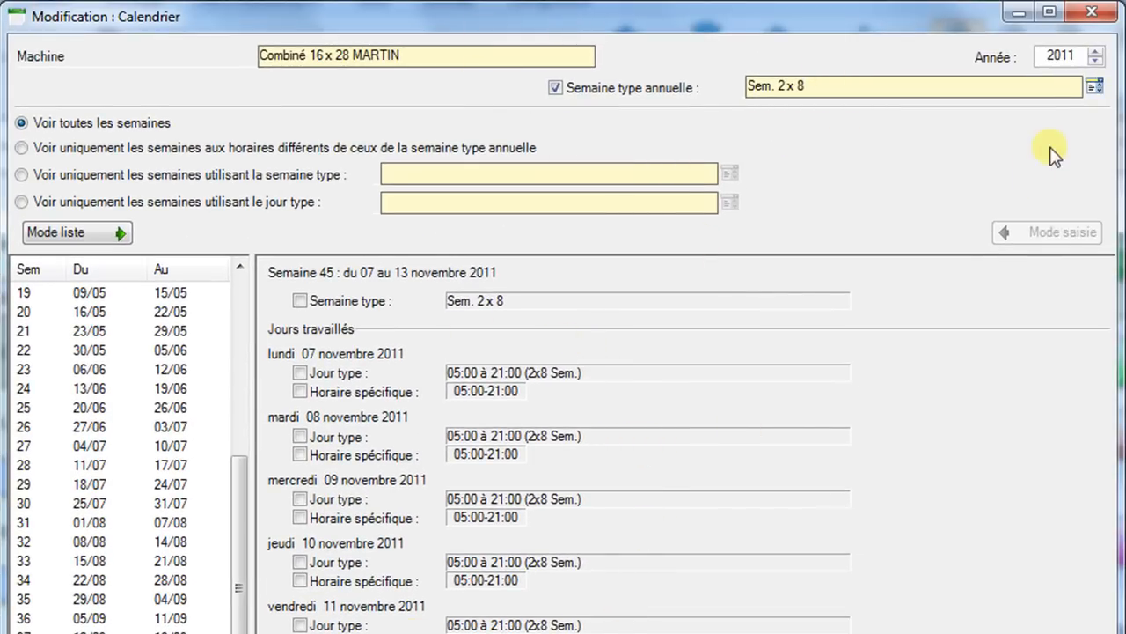
pyautogui.click(1091, 11)
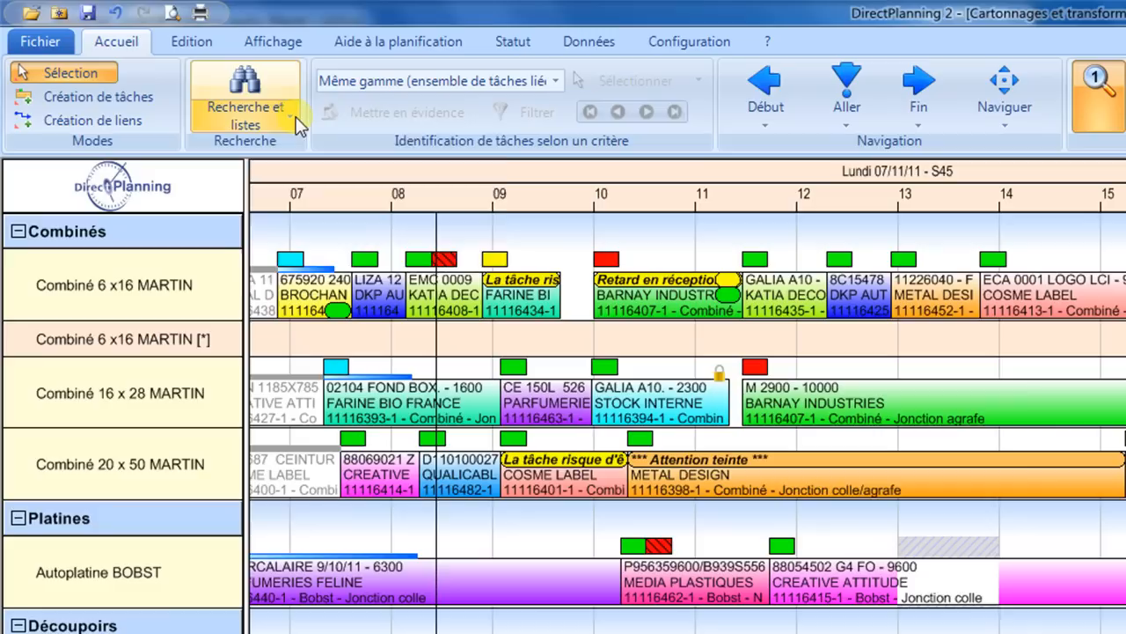
# - Display the Tâches en alerte list and look at the fields available for its columns
pyautogui.click(296, 116)
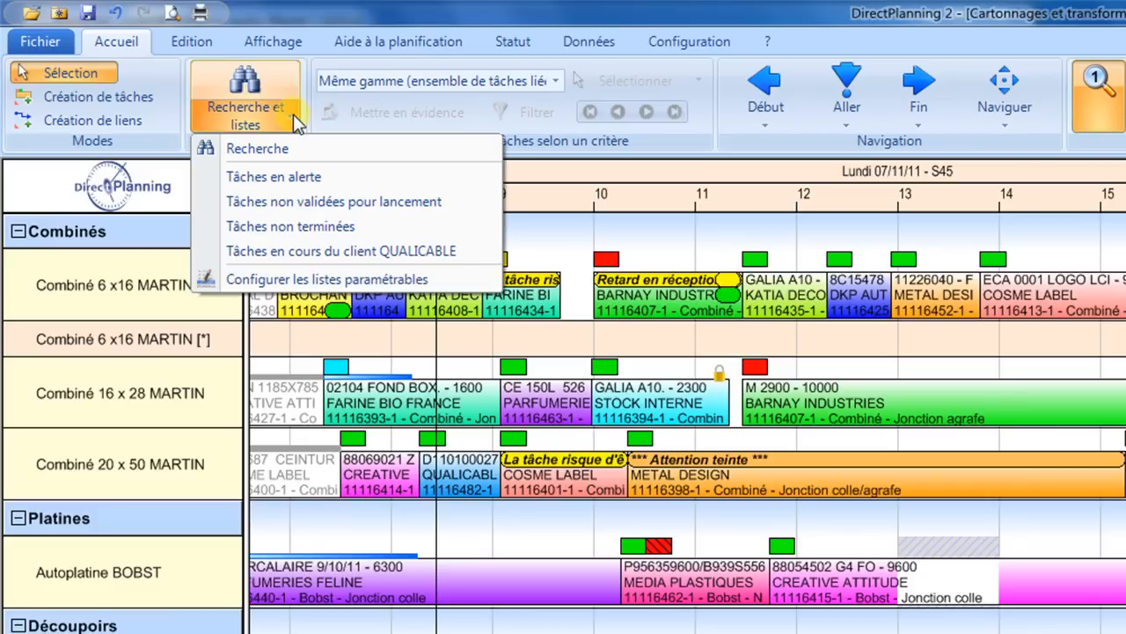
pyautogui.click(297, 181)
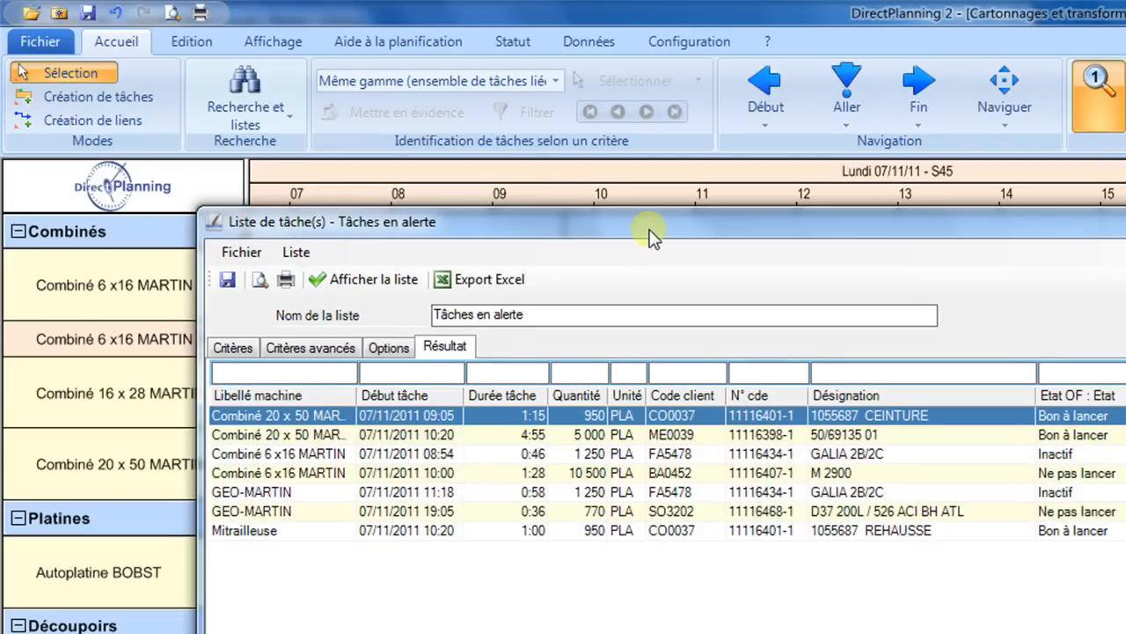
pyautogui.moveTo(651, 236); pyautogui.dragTo(498, 121)
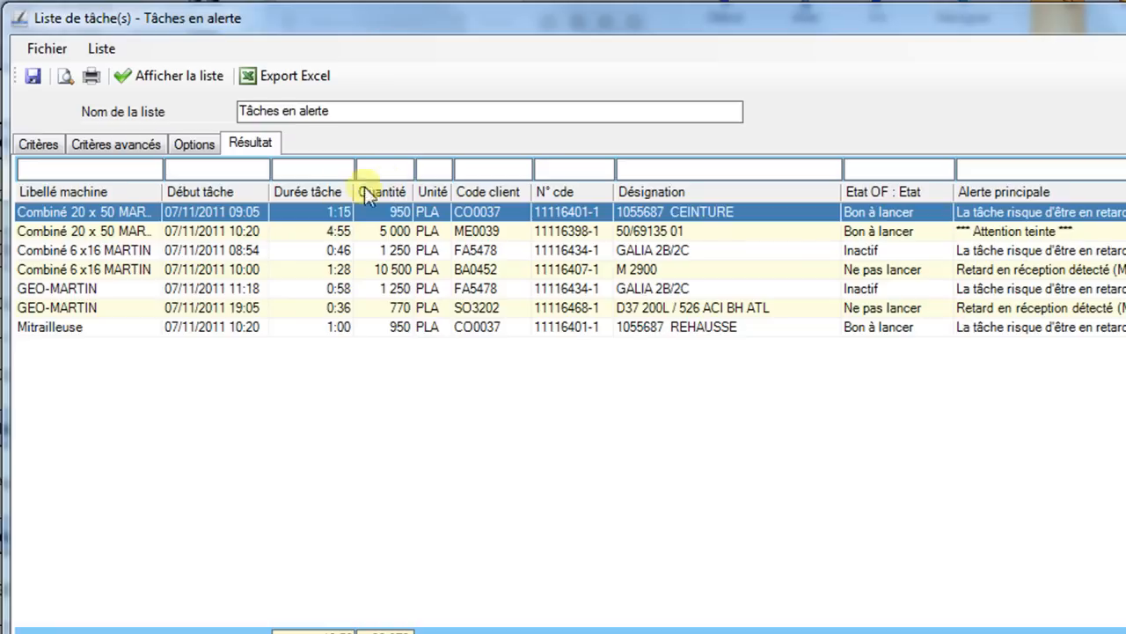
pyautogui.rightClick(569, 191)
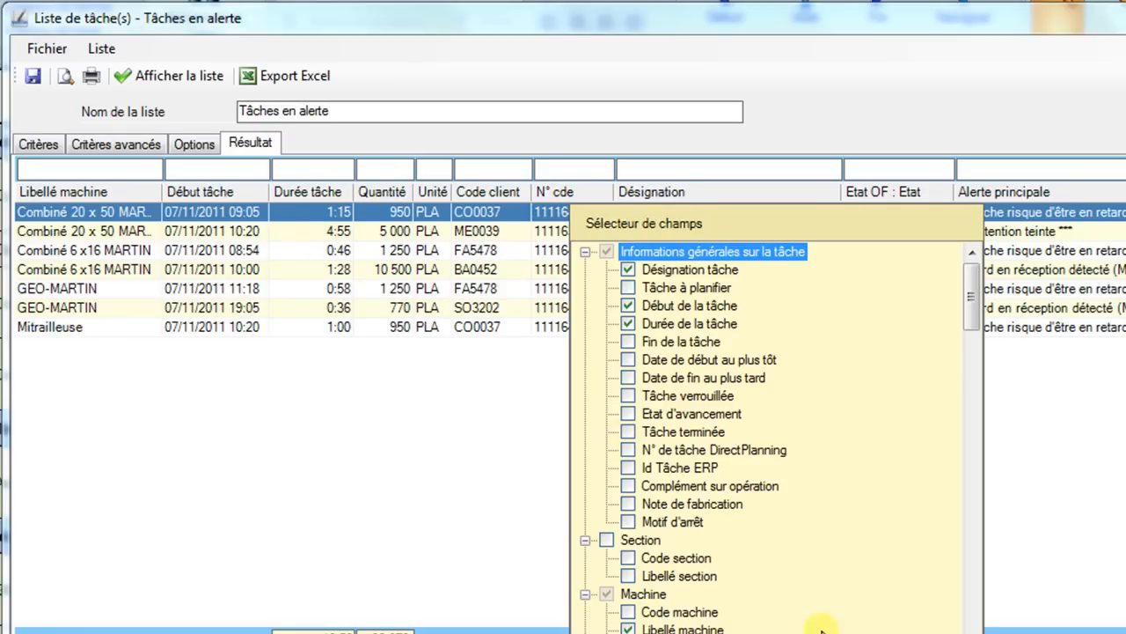
pyautogui.click(949, 631)
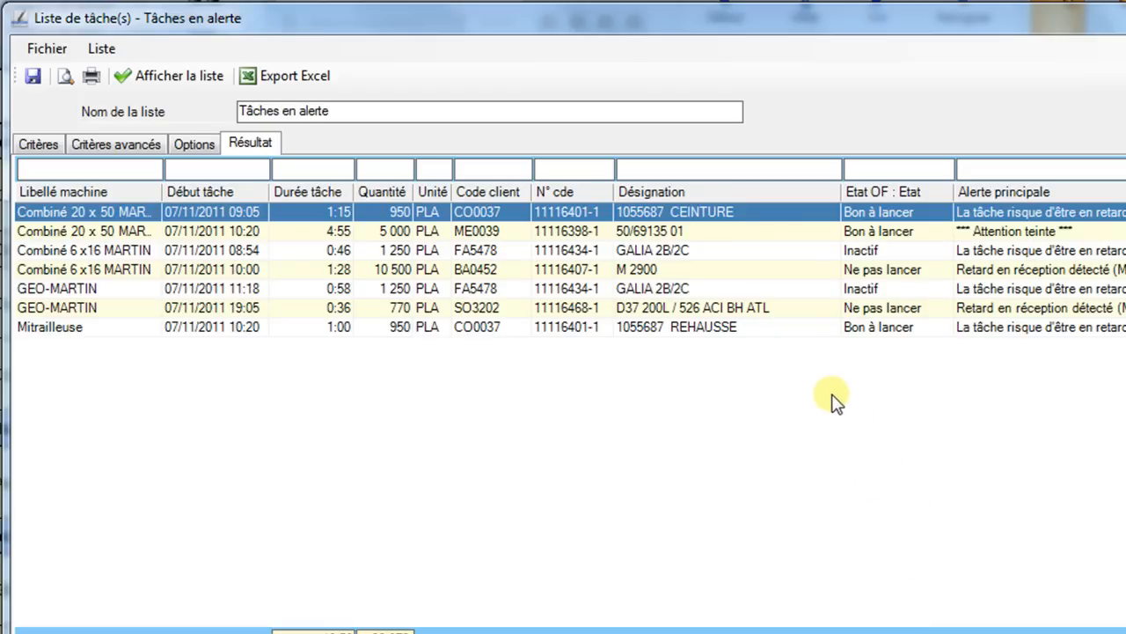
# - Export the Tâches en alerte list to Excel, discard the workbook without saving, and close the list
pyautogui.click(301, 75)
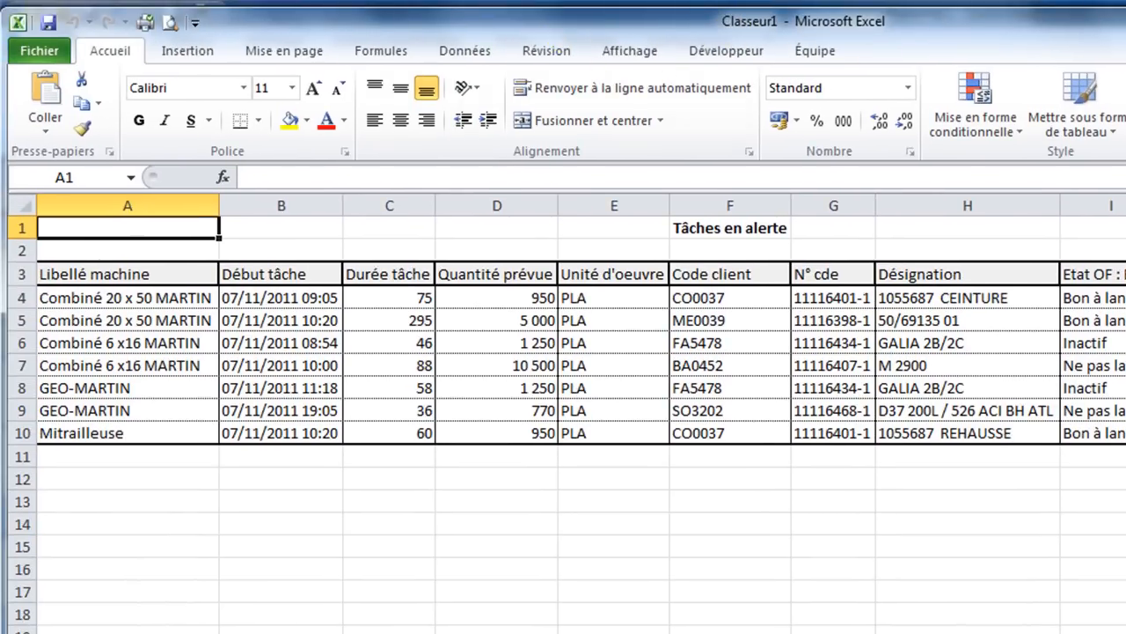
pyautogui.hotkey('alt', 'F4')
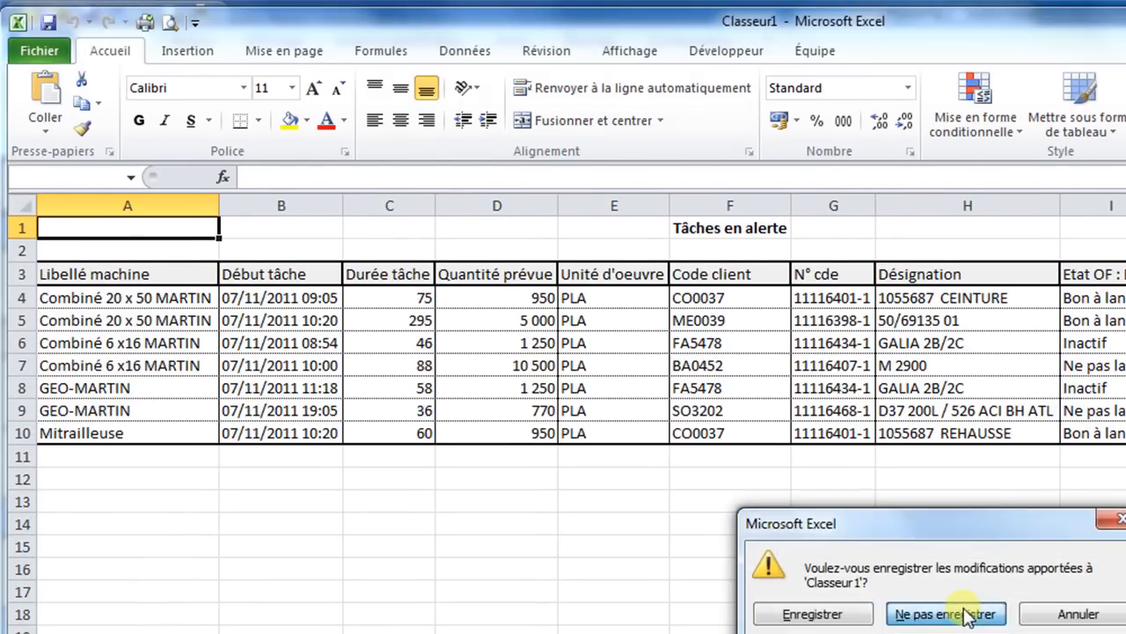
pyautogui.click(967, 609)
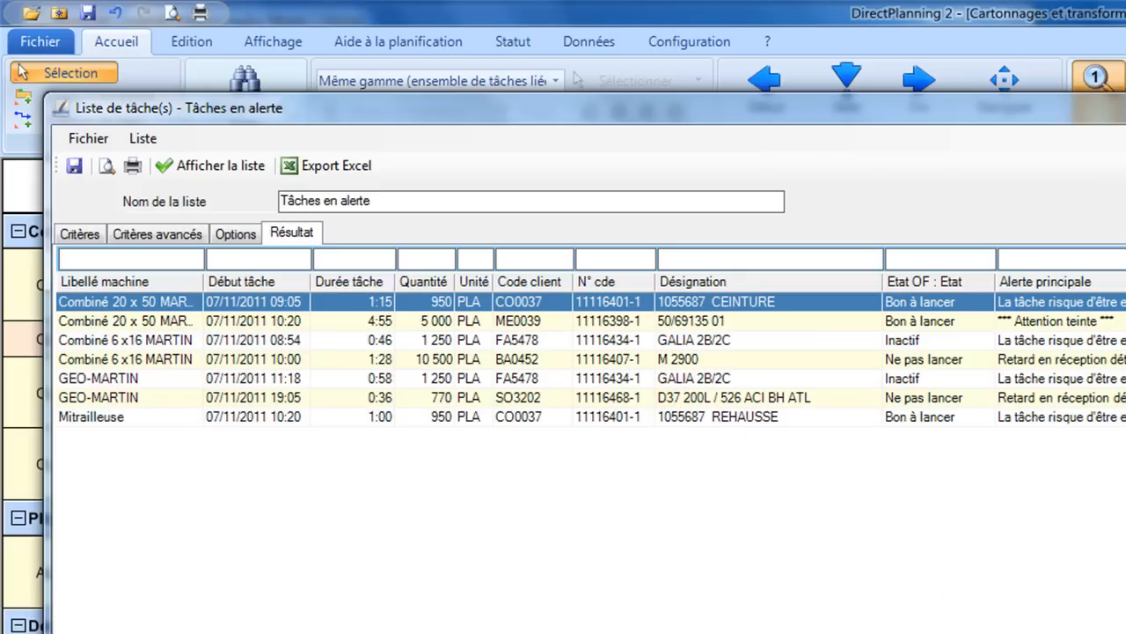
pyautogui.hotkey('alt', 'F4')
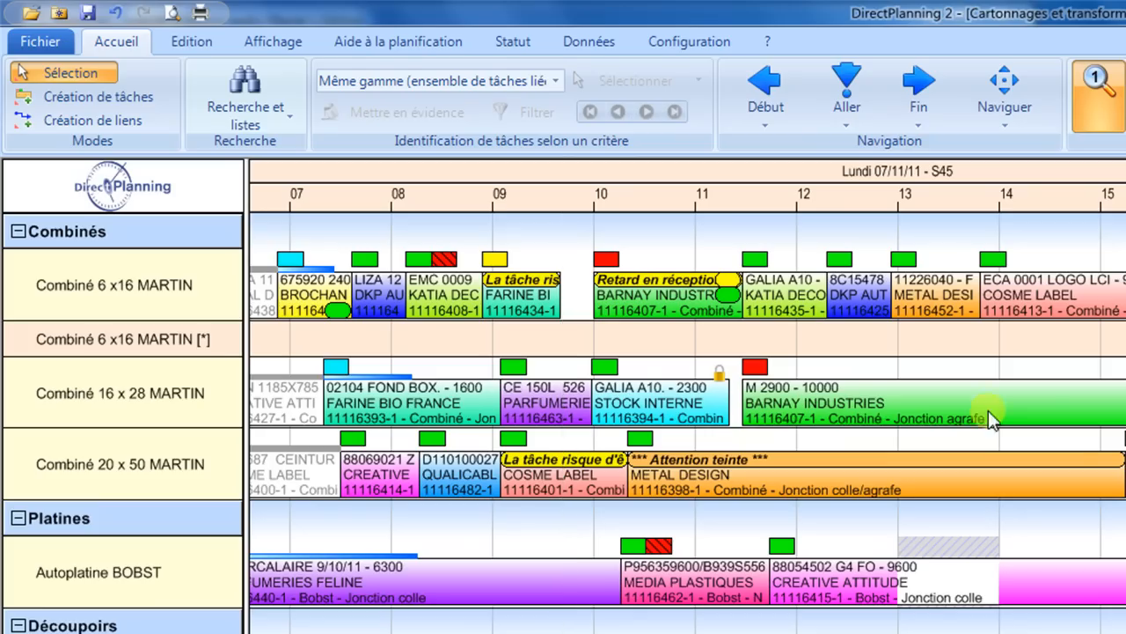